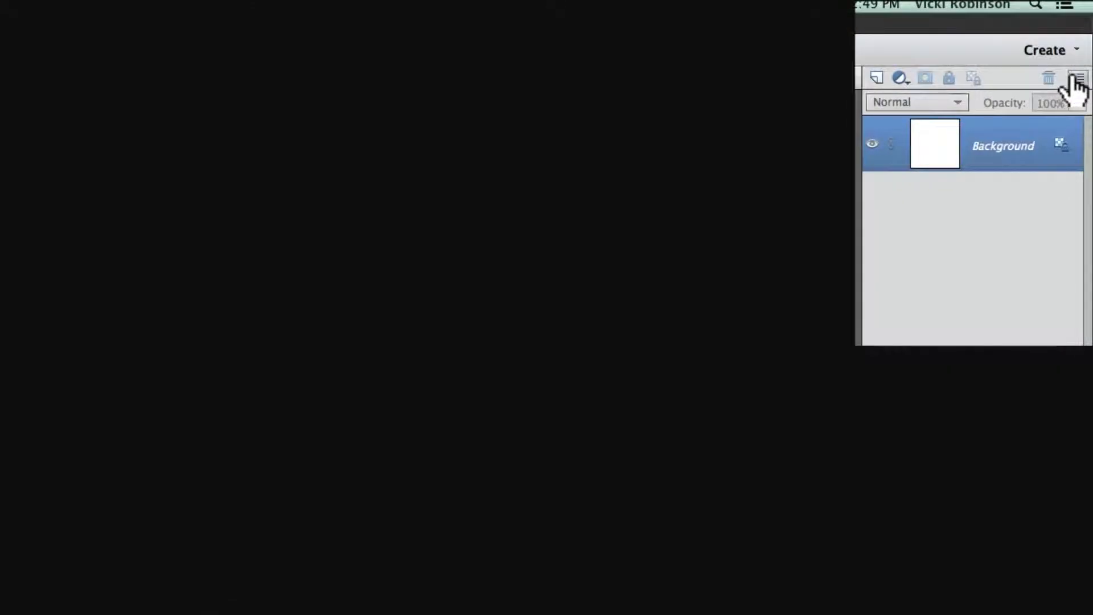
Set the Layers panel thumbnails to the largest size, with Layer Bounds as the thumbnail contents.
{"action": "left_click", "coordinate": [1076, 78]}
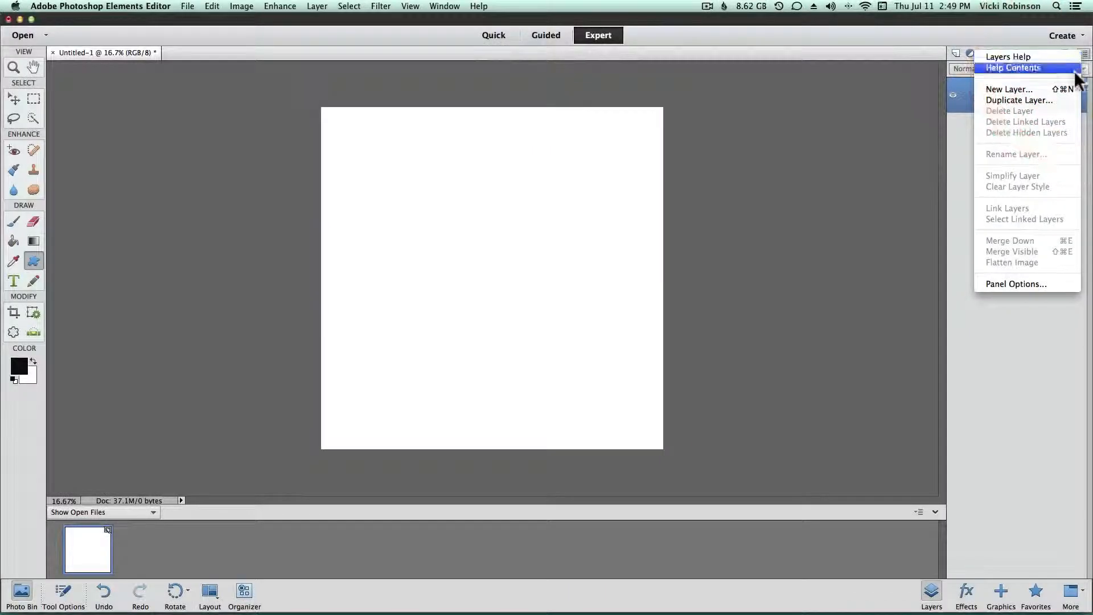
{"action": "left_click", "coordinate": [1023, 283]}
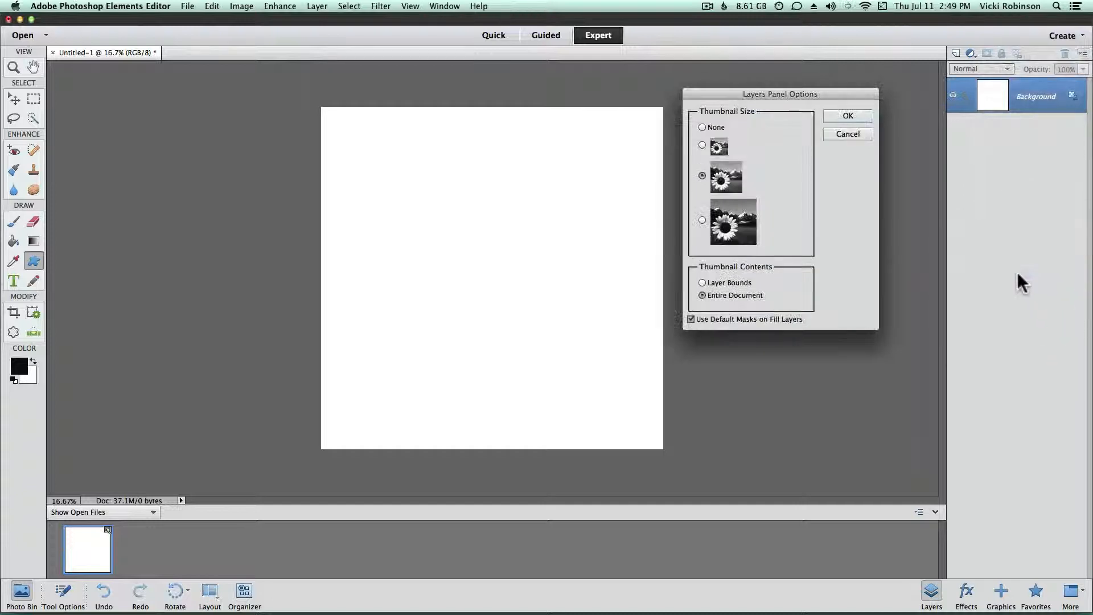
{"action": "left_click_drag", "start_coordinate": [807, 92], "coordinate": [741, 126]}
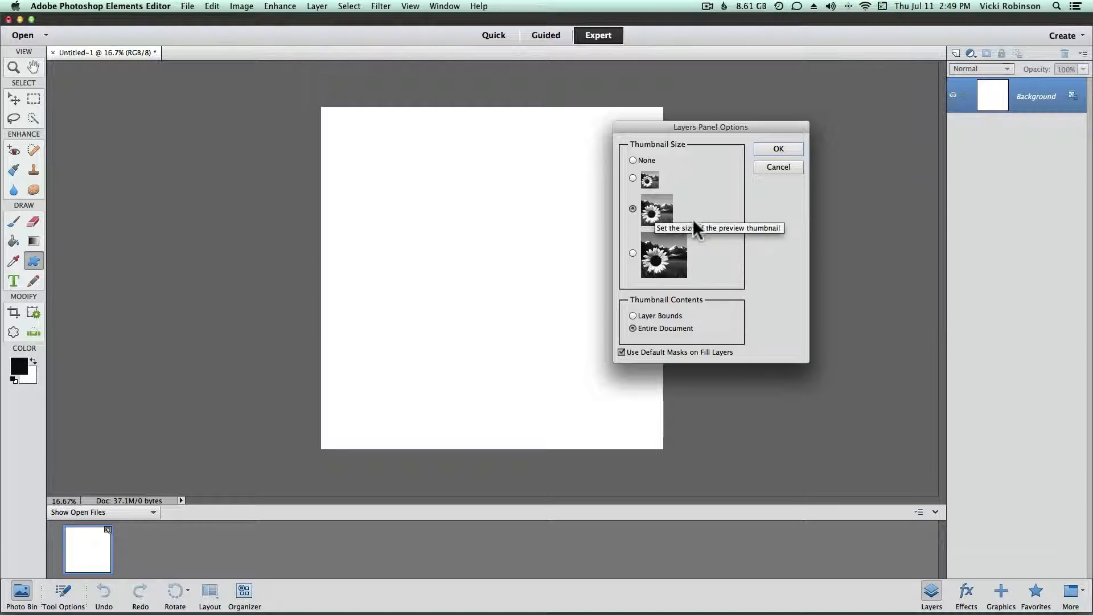
{"action": "left_click", "coordinate": [633, 252]}
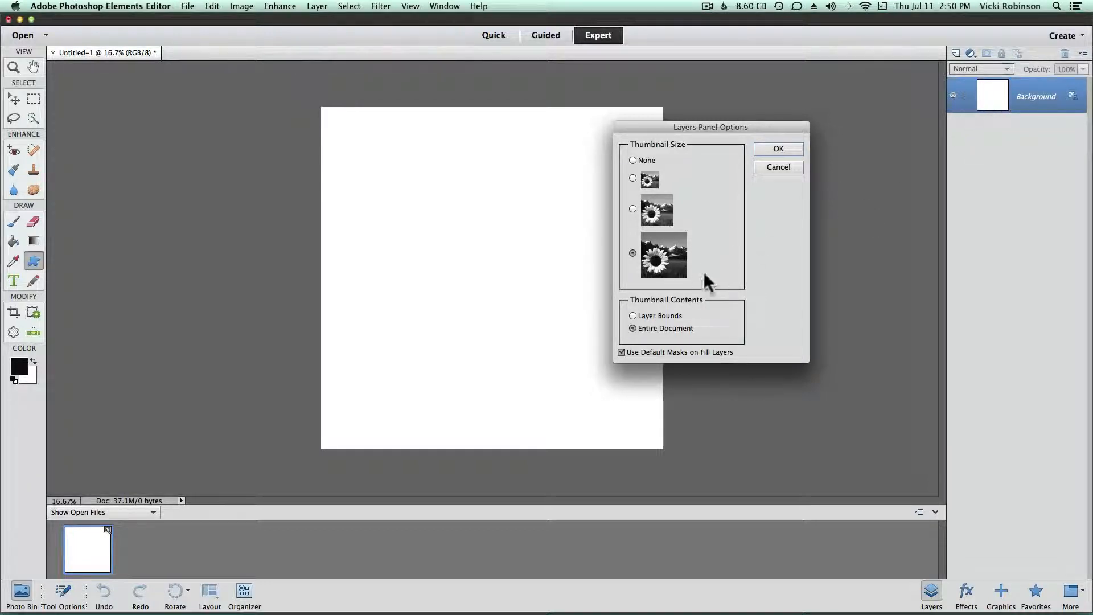
{"action": "left_click", "coordinate": [693, 332]}
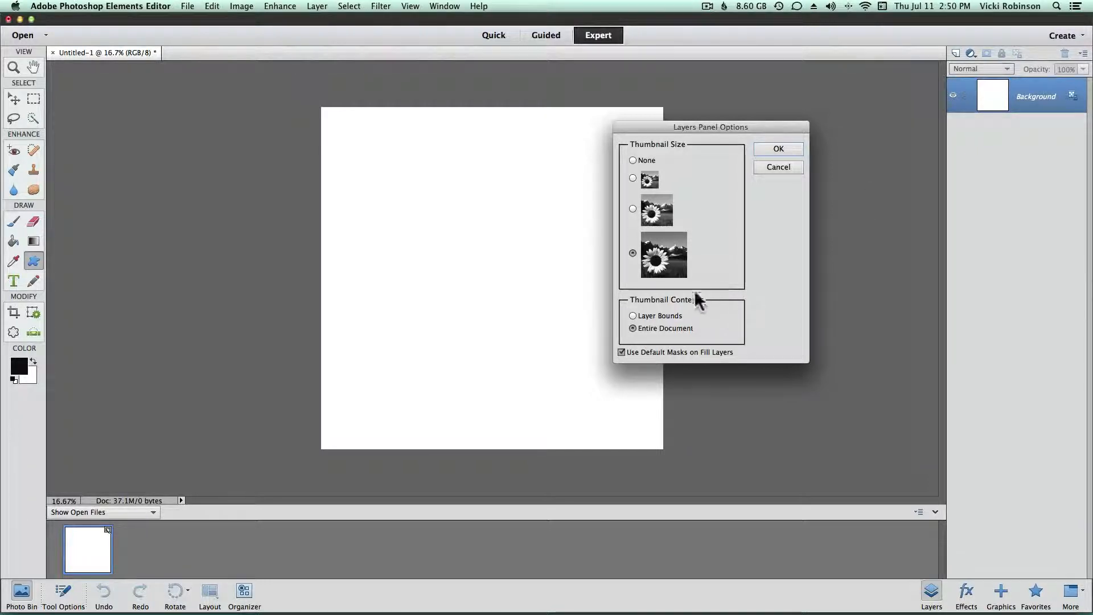
{"action": "left_click", "coordinate": [631, 315]}
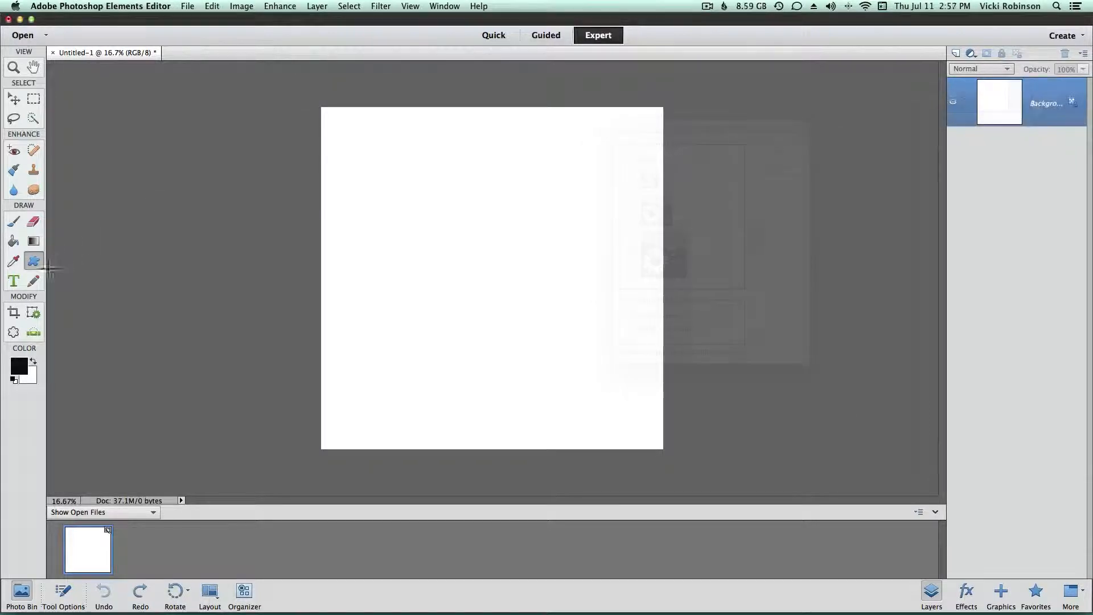
Draw a black custom heart shape near the middle of the blank canvas and simplify its layer.
{"action": "left_click", "coordinate": [32, 261]}
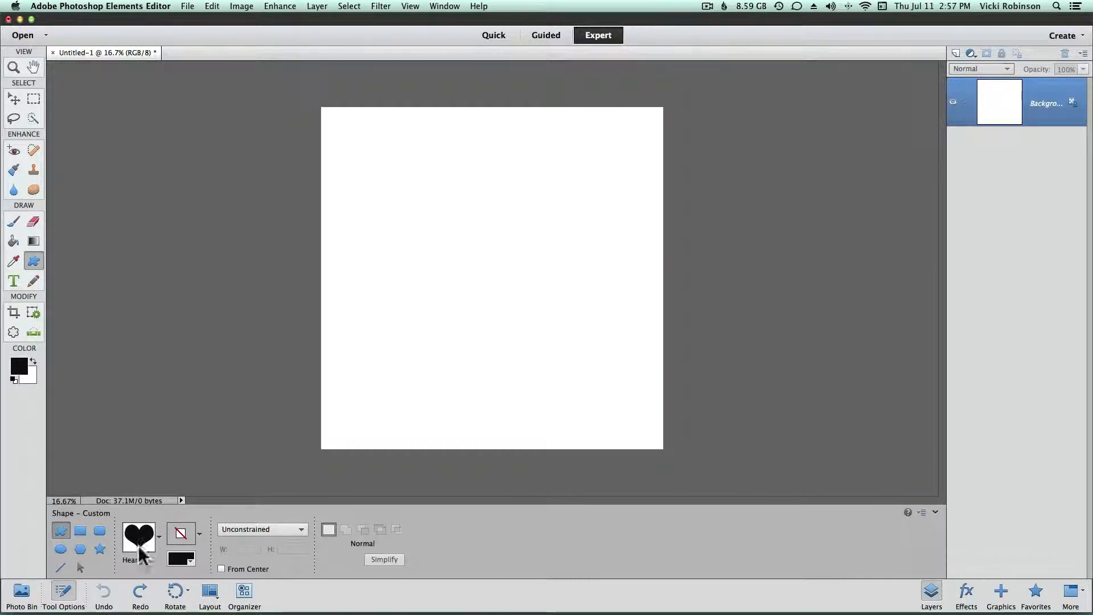
{"action": "left_click_drag", "start_coordinate": [402, 197], "coordinate": [548, 341]}
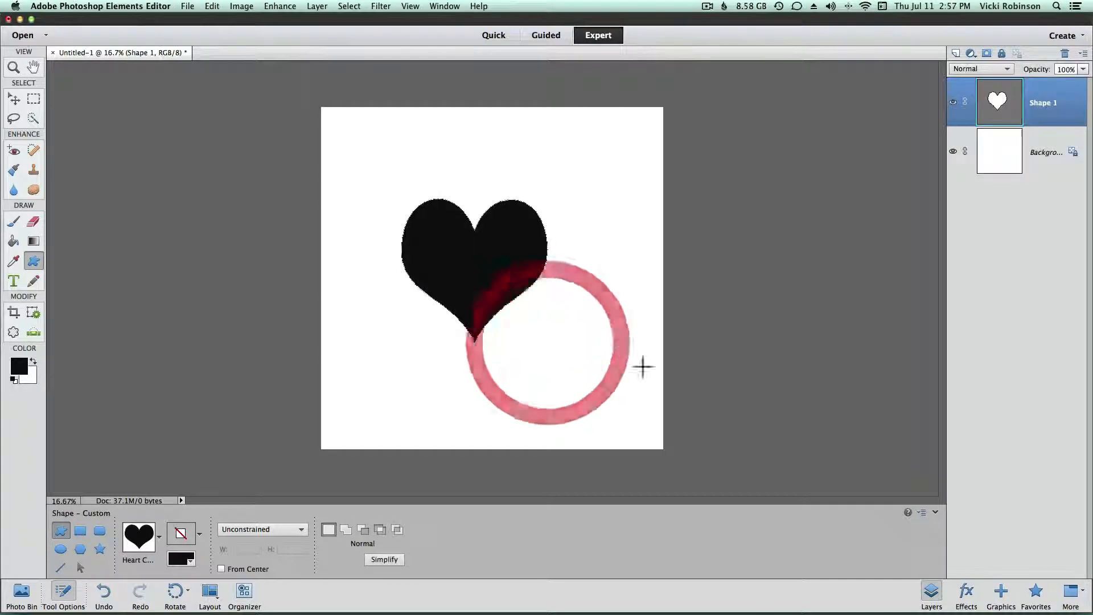
{"action": "left_click", "coordinate": [383, 559]}
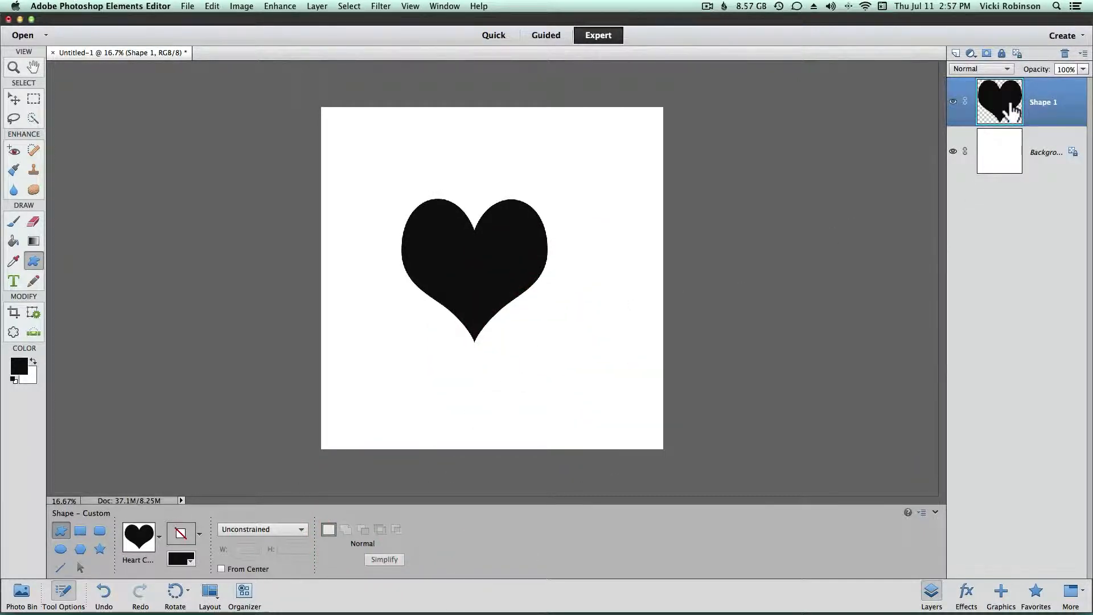
Change the layer thumbnail contents to Entire Document, keeping the largest thumbnail size.
{"action": "left_click", "coordinate": [1082, 53]}
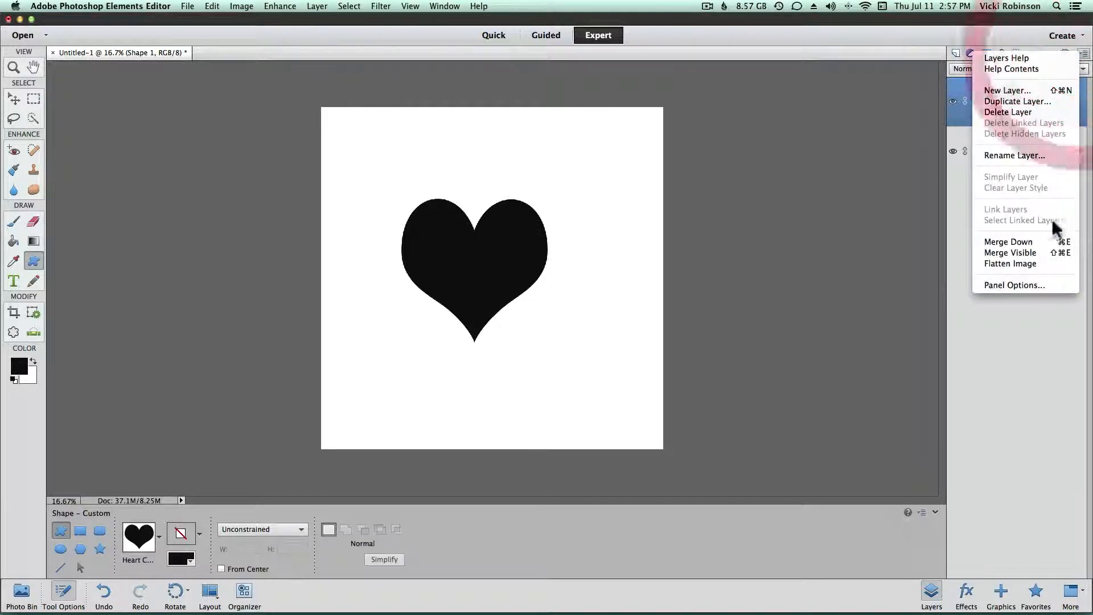
{"action": "left_click", "coordinate": [1027, 285]}
{"action": "left_click_drag", "start_coordinate": [739, 138], "coordinate": [765, 73]}
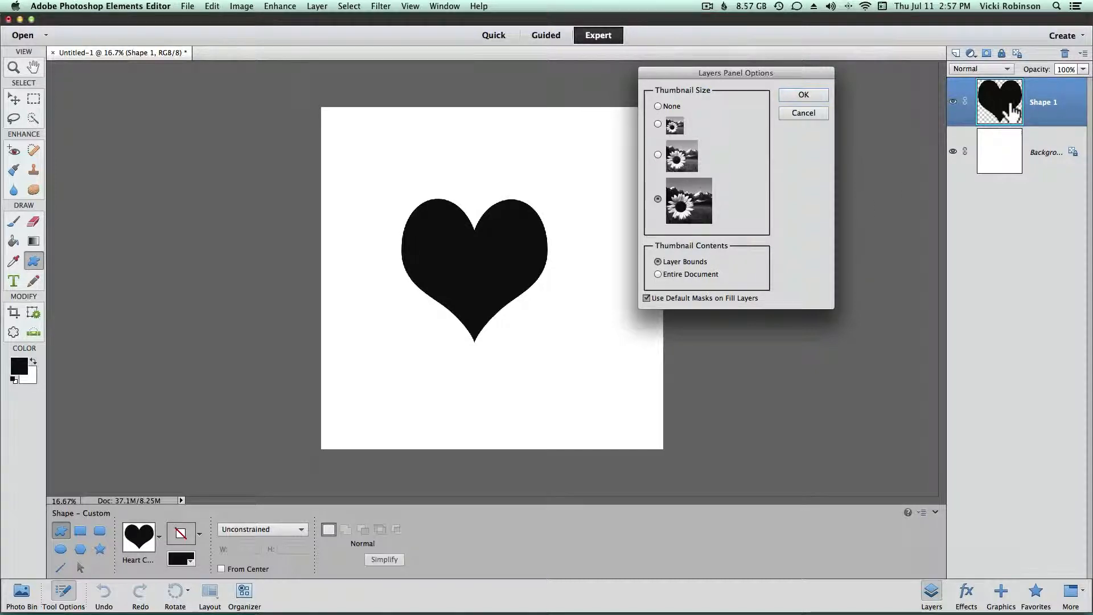
{"action": "left_click", "coordinate": [658, 153]}
{"action": "left_click", "coordinate": [658, 123]}
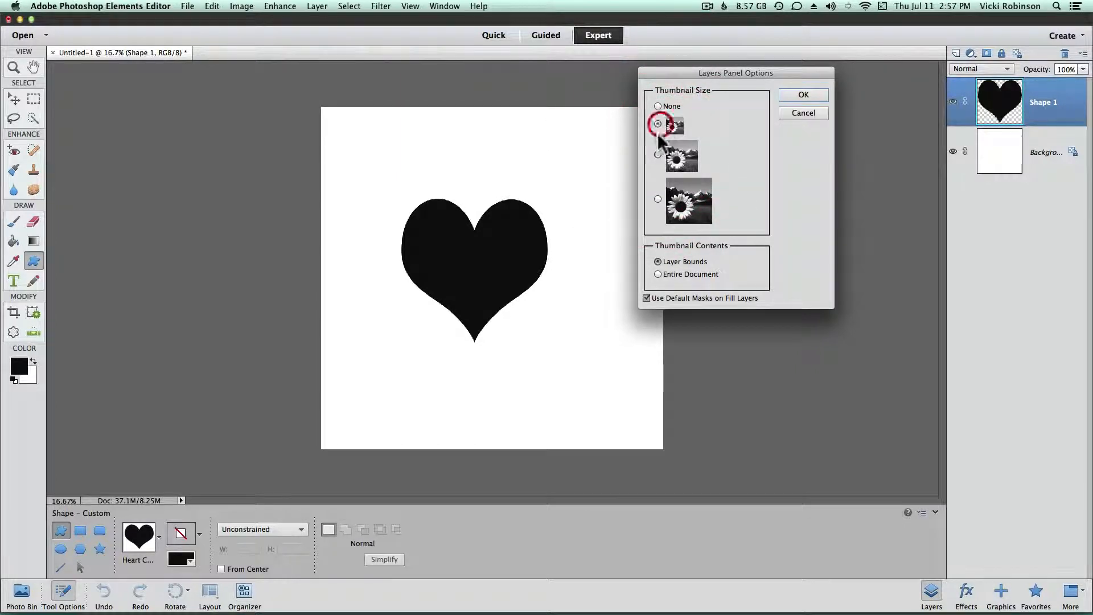
{"action": "left_click", "coordinate": [658, 199]}
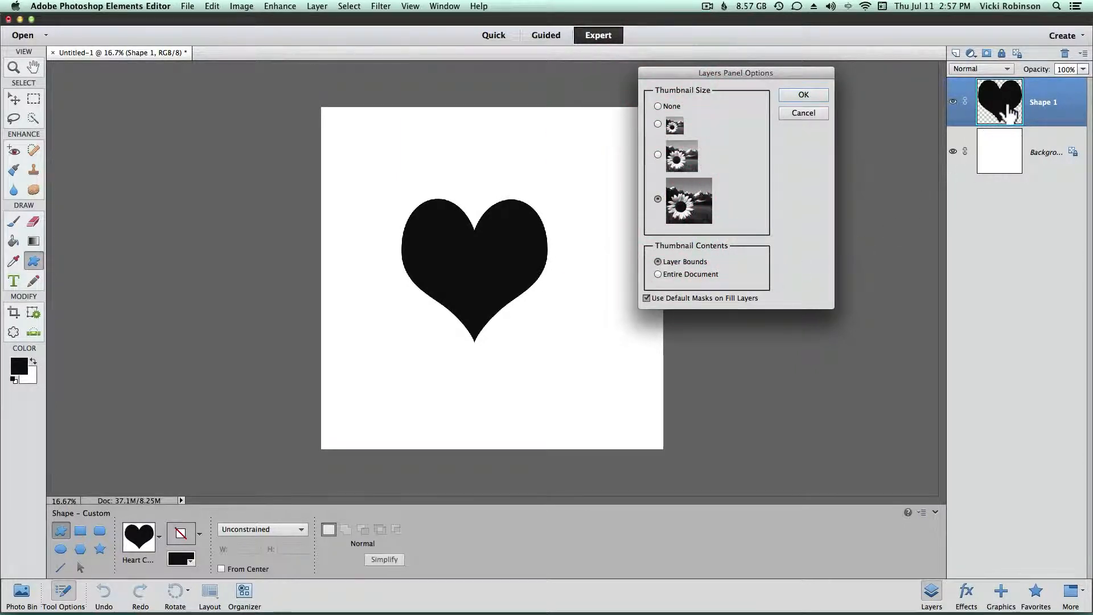
{"action": "left_click", "coordinate": [656, 273]}
{"action": "left_click", "coordinate": [805, 92]}
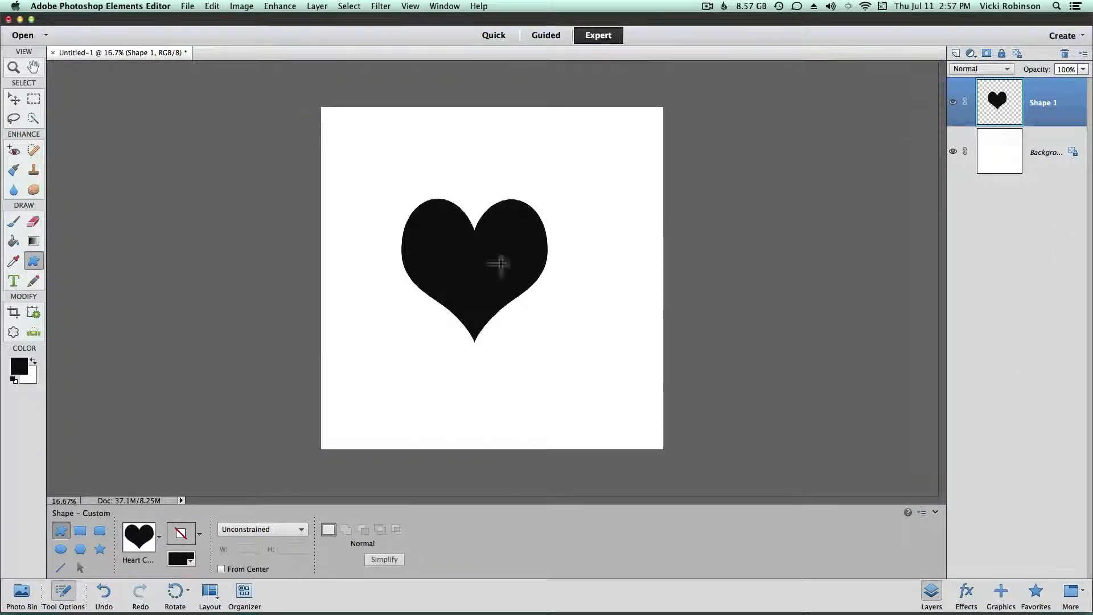
Set the layer thumbnail contents back to Layer Bounds in the Layers panel options.
{"action": "left_click", "coordinate": [1081, 55]}
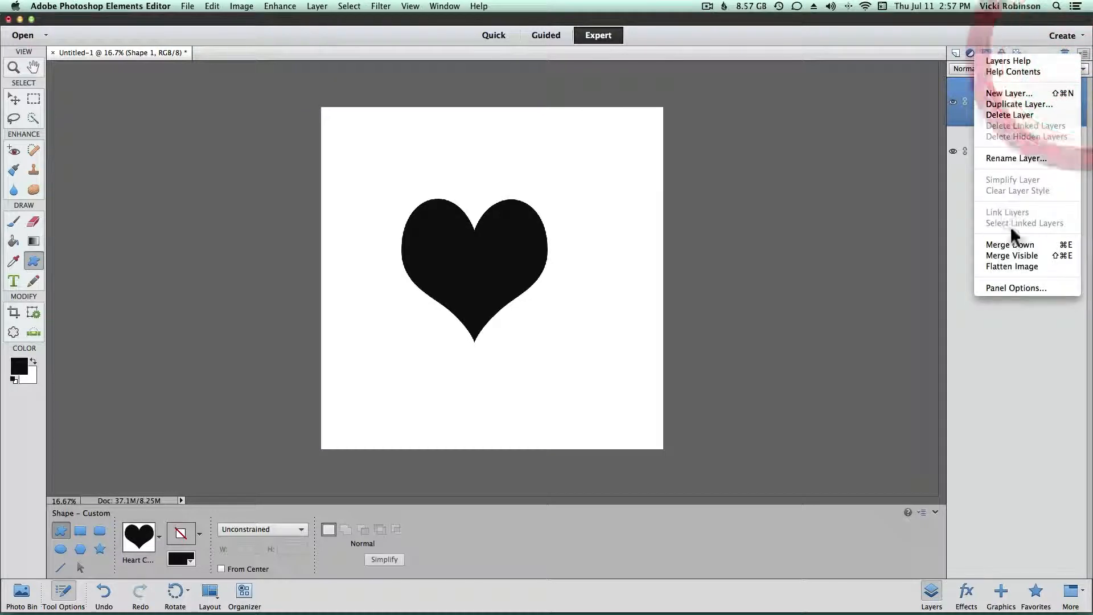
{"action": "left_click", "coordinate": [1007, 284]}
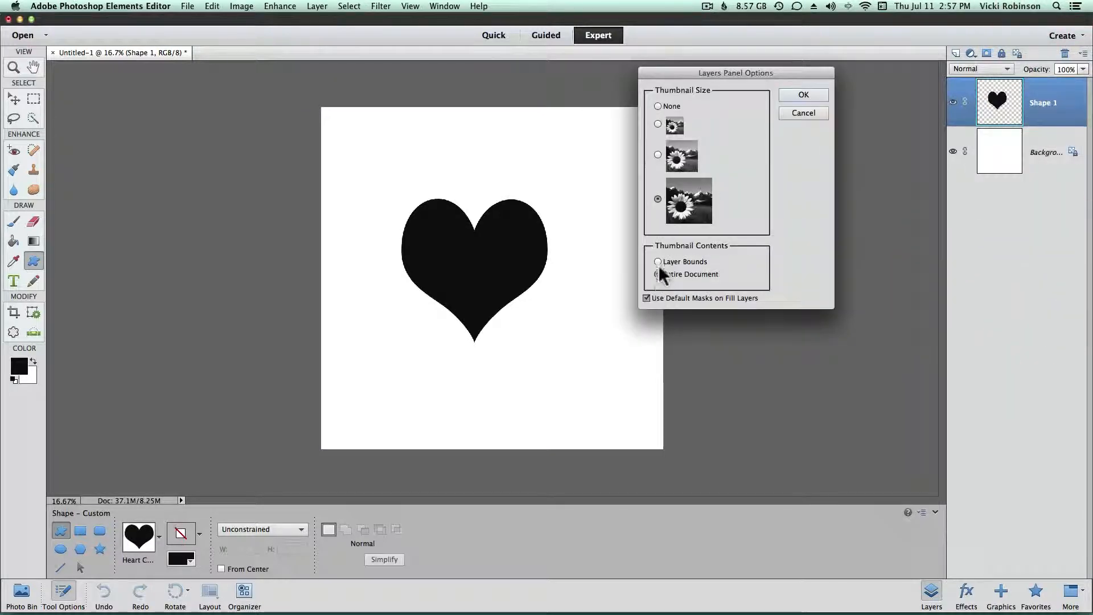
{"action": "left_click", "coordinate": [657, 262]}
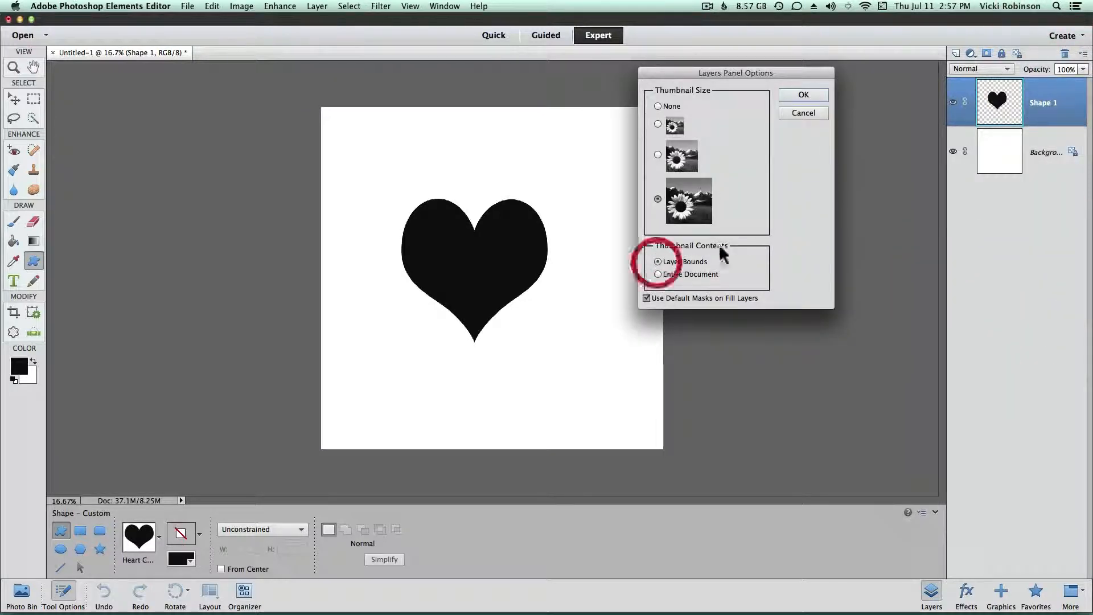
{"action": "left_click", "coordinate": [821, 97]}
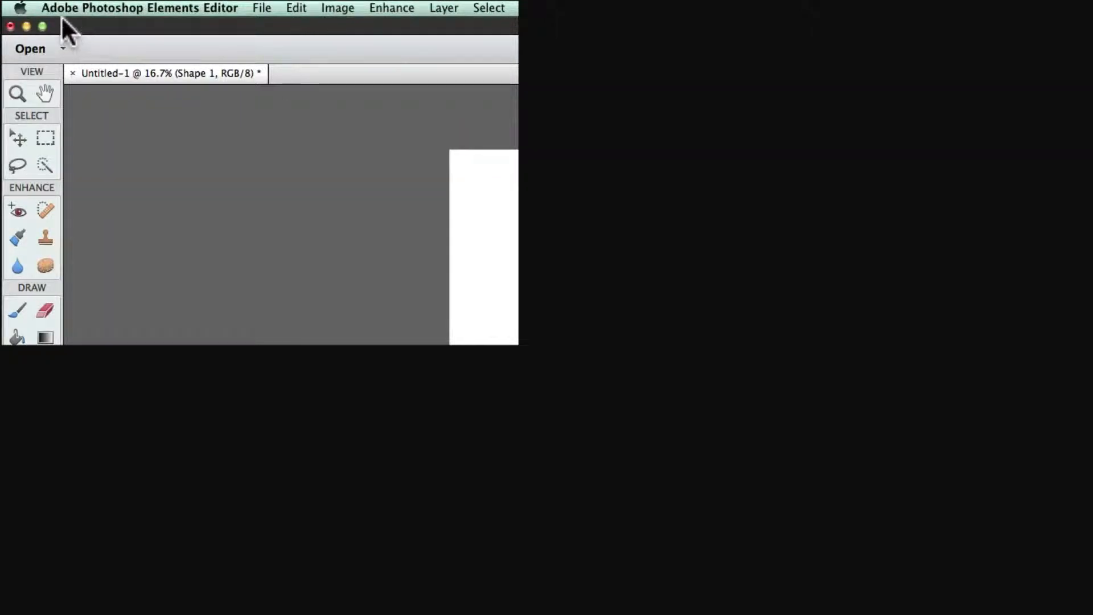
Enable Allow Floating Documents in Expert Mode in the General preferences.
{"action": "left_click", "coordinate": [98, 7]}
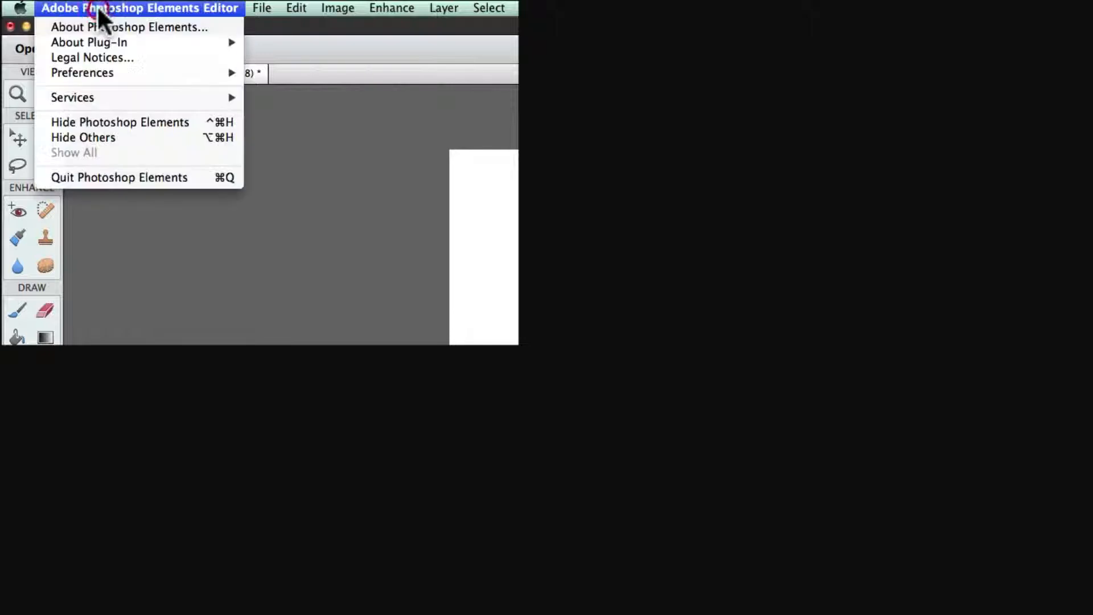
{"action": "mouse_move", "coordinate": [99, 70]}
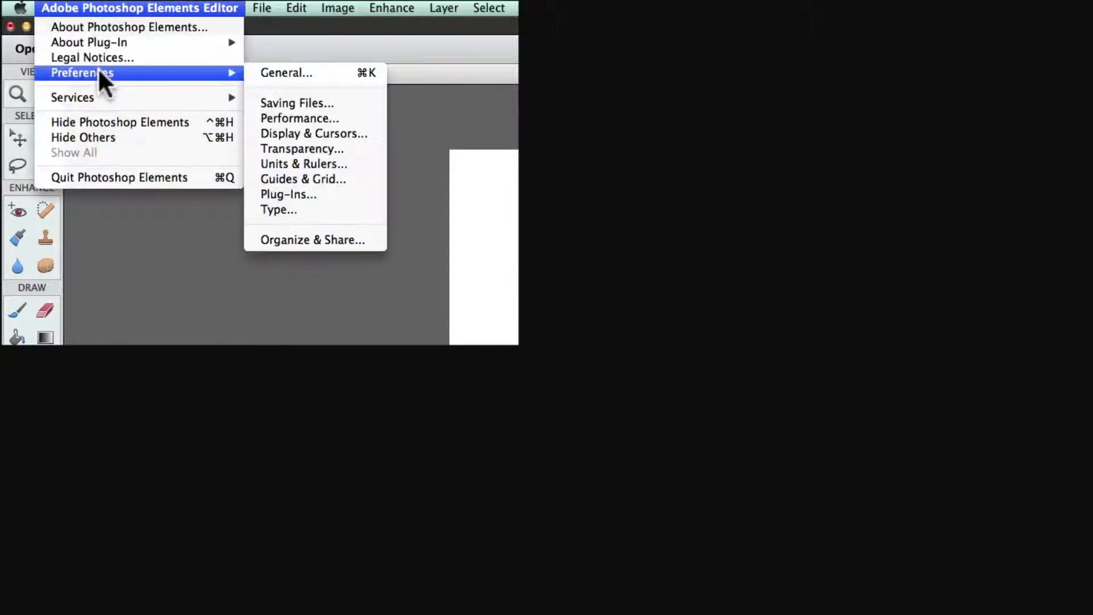
{"action": "left_click", "coordinate": [262, 72]}
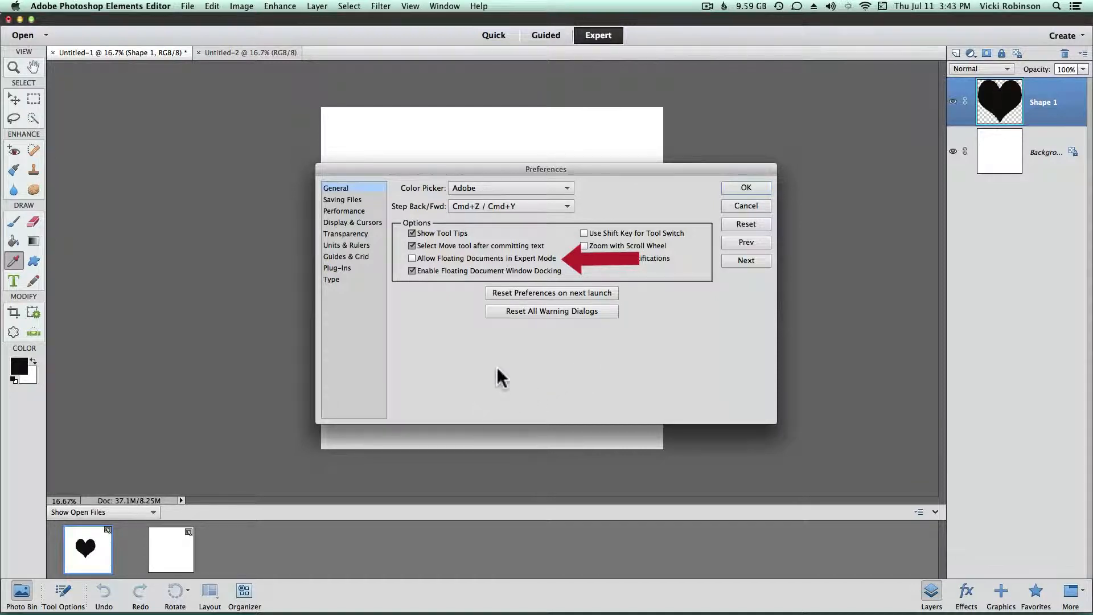
{"action": "left_click", "coordinate": [411, 258]}
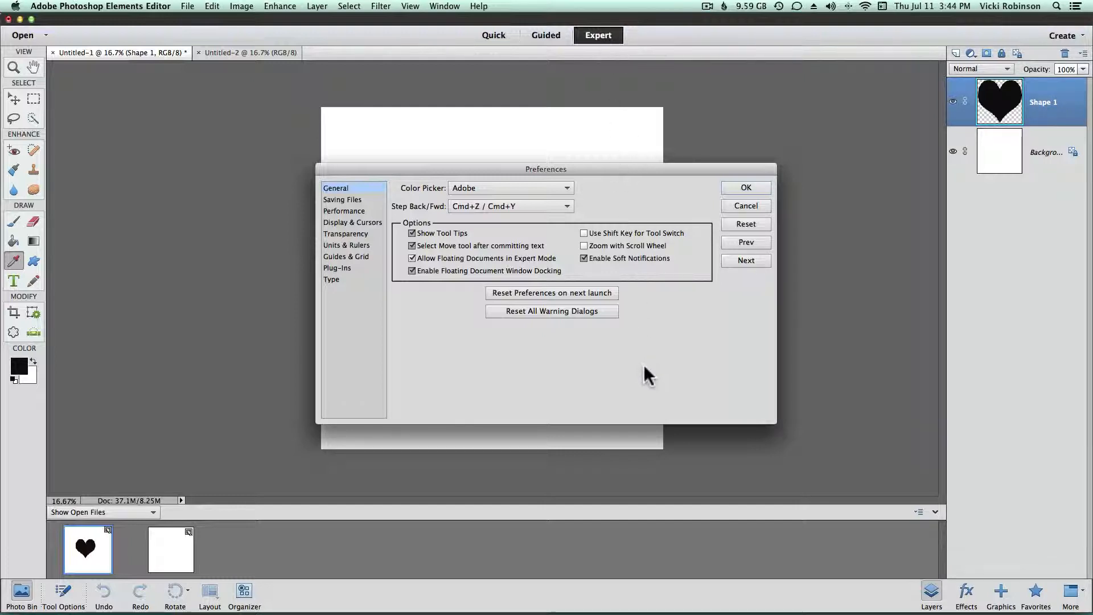
{"action": "left_click", "coordinate": [750, 186]}
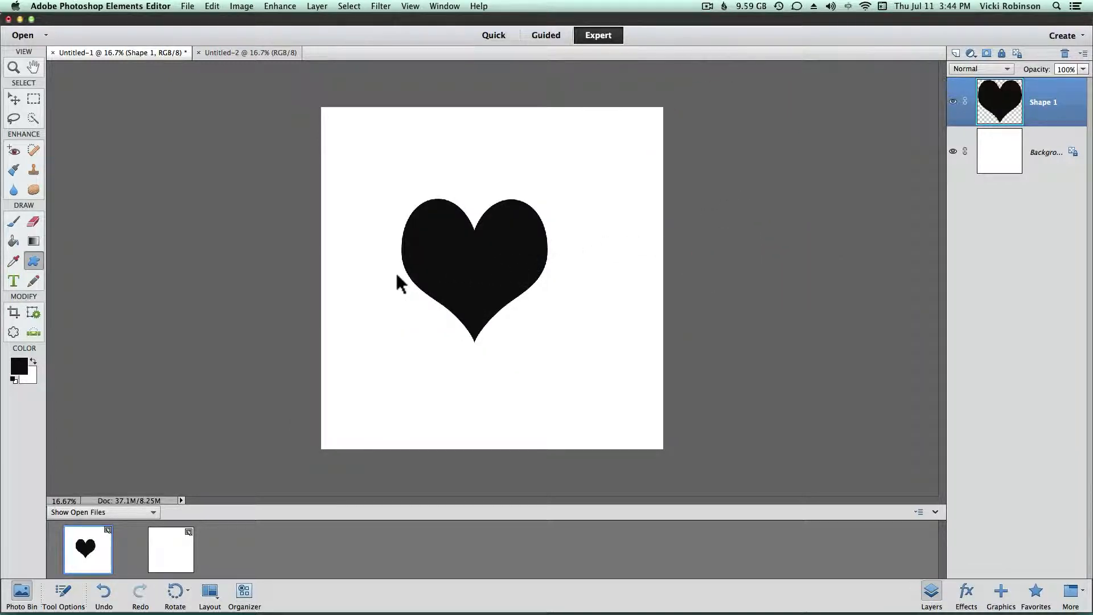
Create a white 12 x 12 in Scrapbooking document at 300 pixels/inch, then move, narrow and dock its floating window beside the other document tabs.
{"action": "key", "text": "super+n"}
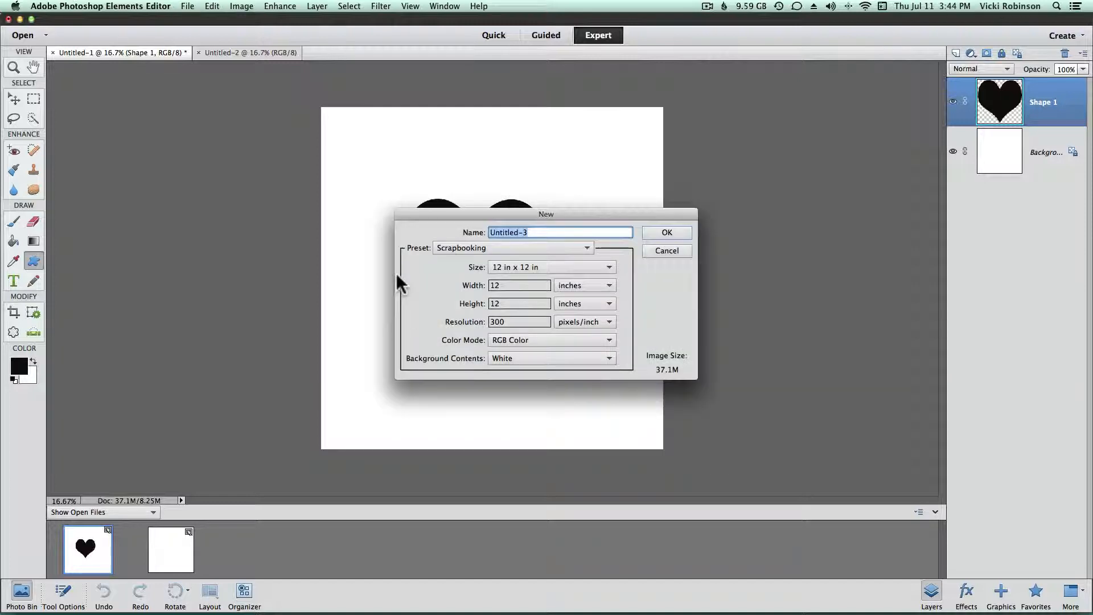
{"action": "left_click", "coordinate": [671, 231]}
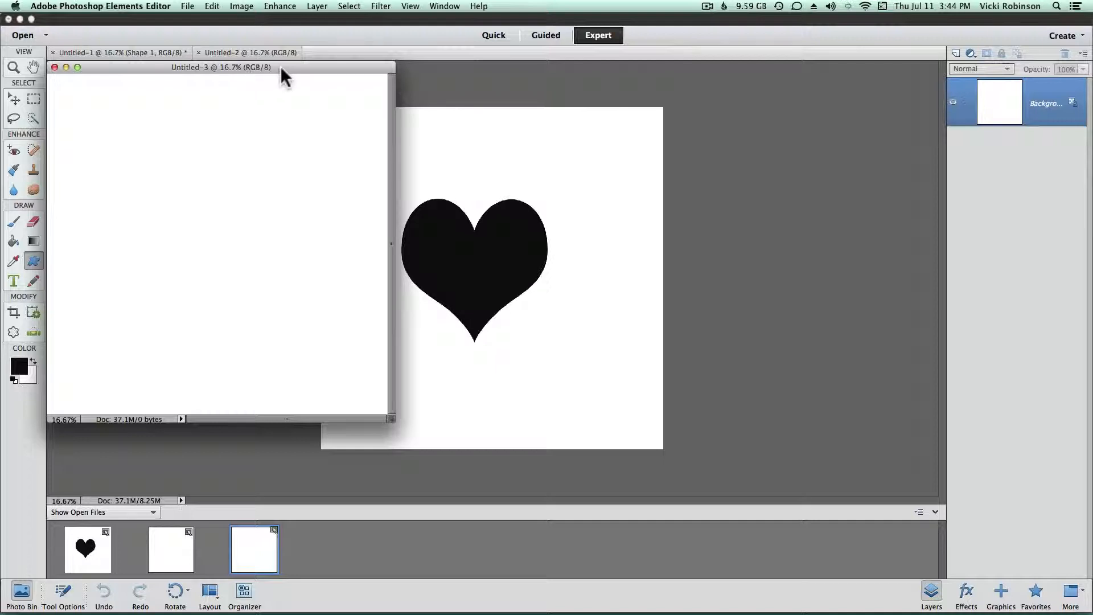
{"action": "left_click_drag", "start_coordinate": [283, 68], "coordinate": [855, 90]}
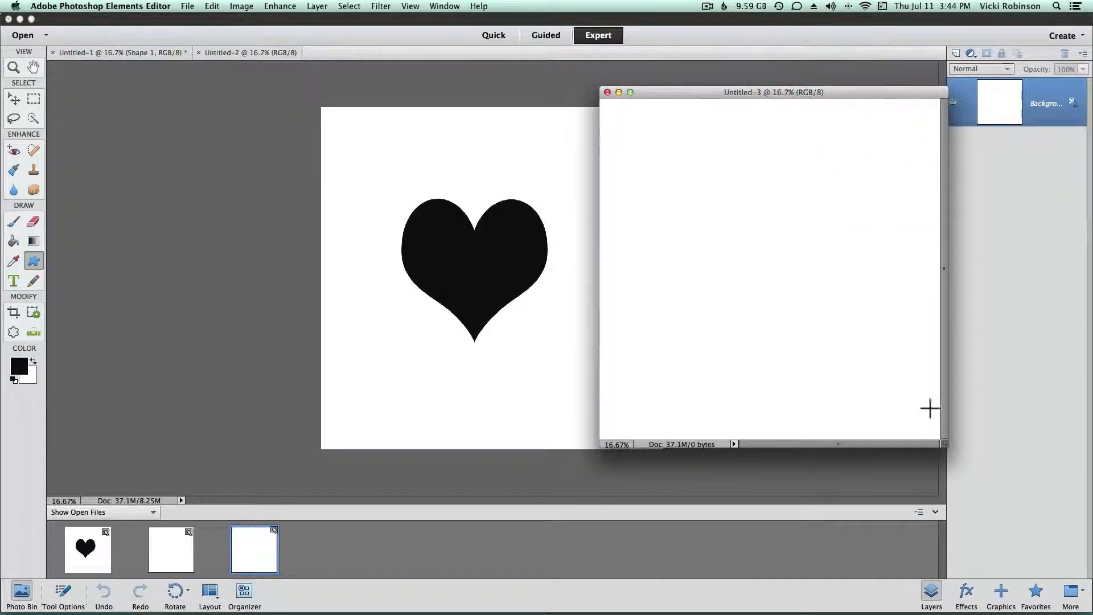
{"action": "left_click_drag", "start_coordinate": [944, 443], "coordinate": [840, 492]}
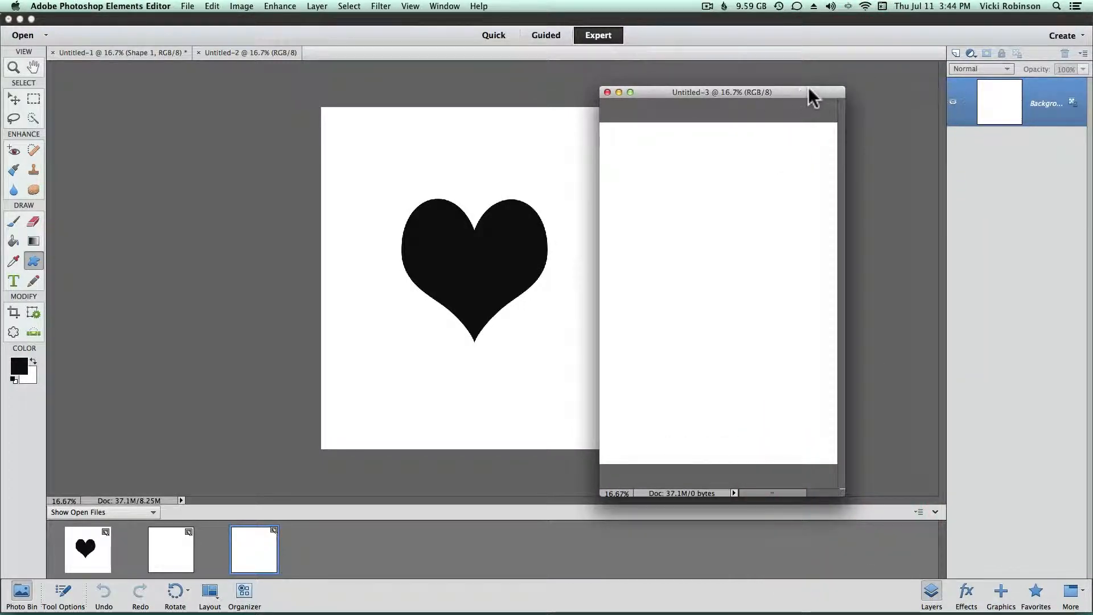
{"action": "left_click_drag", "start_coordinate": [806, 87], "coordinate": [309, 50]}
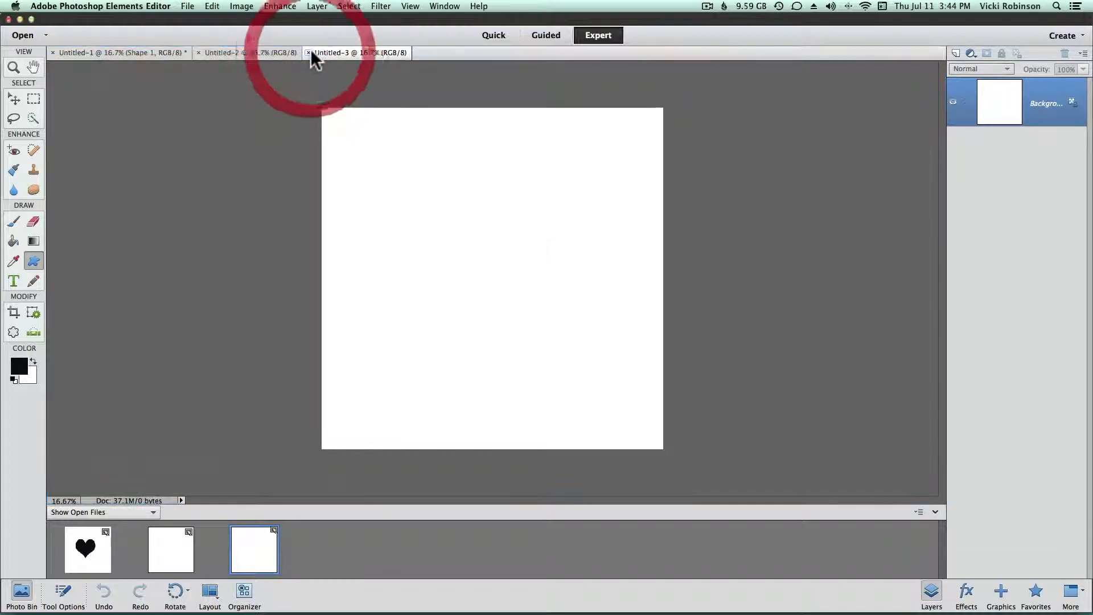
Switch back and forth between the three open documents, ending on Untitled-3.
{"action": "left_click", "coordinate": [259, 52]}
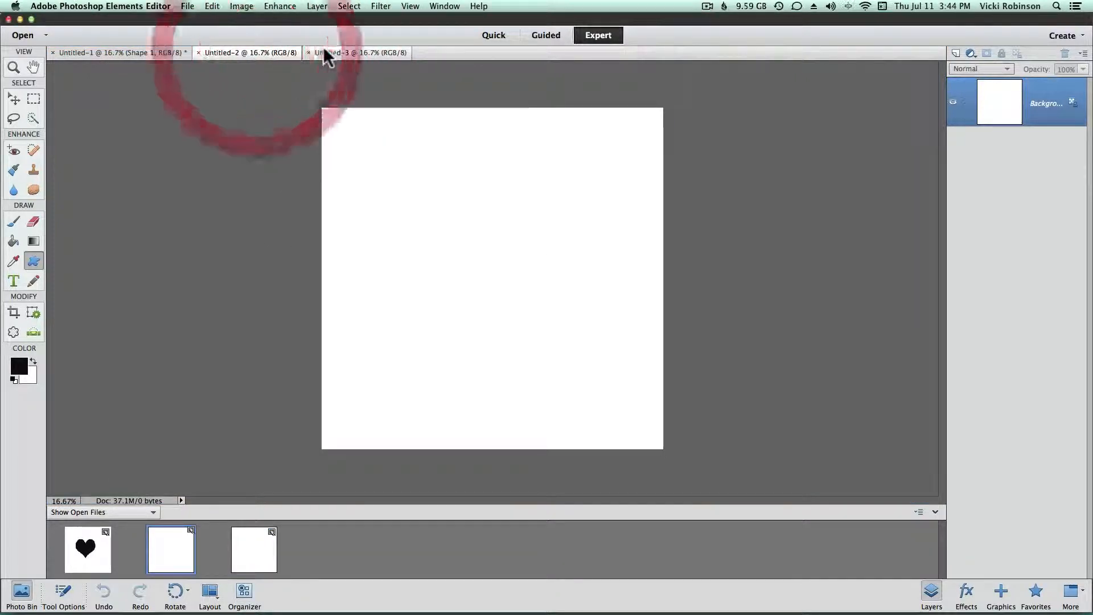
{"action": "left_click", "coordinate": [322, 52]}
{"action": "left_click", "coordinate": [228, 53]}
{"action": "left_click", "coordinate": [104, 52]}
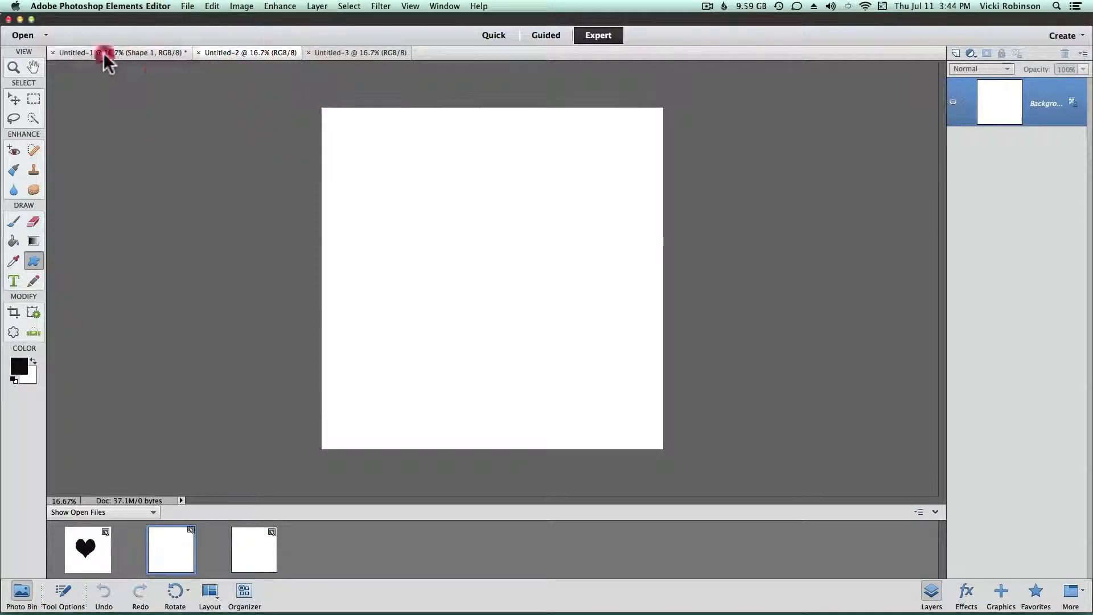
{"action": "left_click", "coordinate": [206, 53]}
{"action": "left_click", "coordinate": [322, 52]}
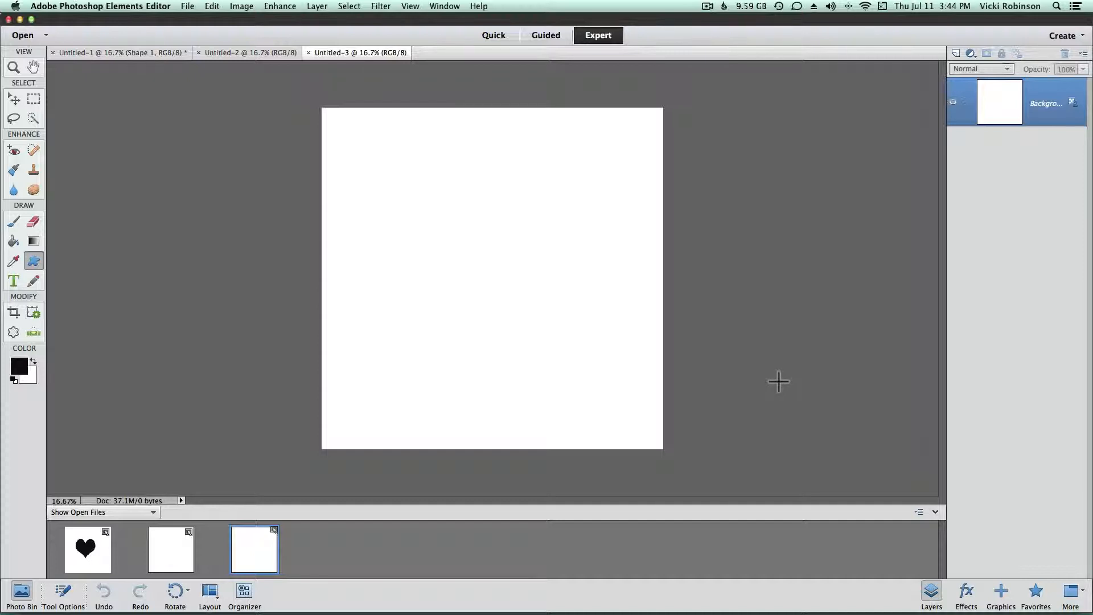
Review the Saving Files preferences, including the recent file list length, and check the File menu.
{"action": "left_click", "coordinate": [64, 6]}
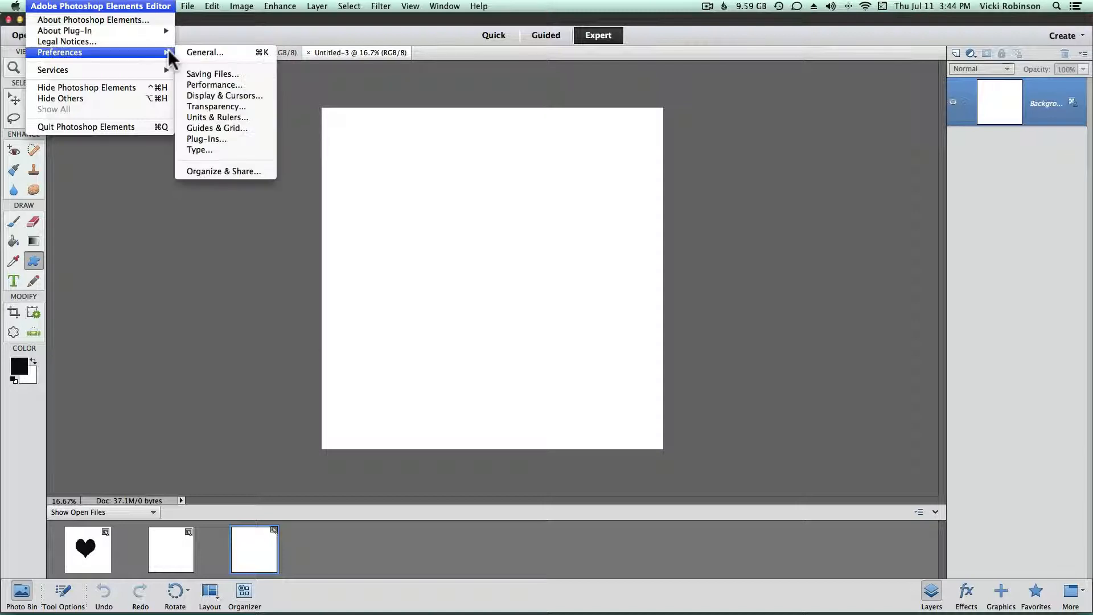
{"action": "left_click", "coordinate": [187, 53]}
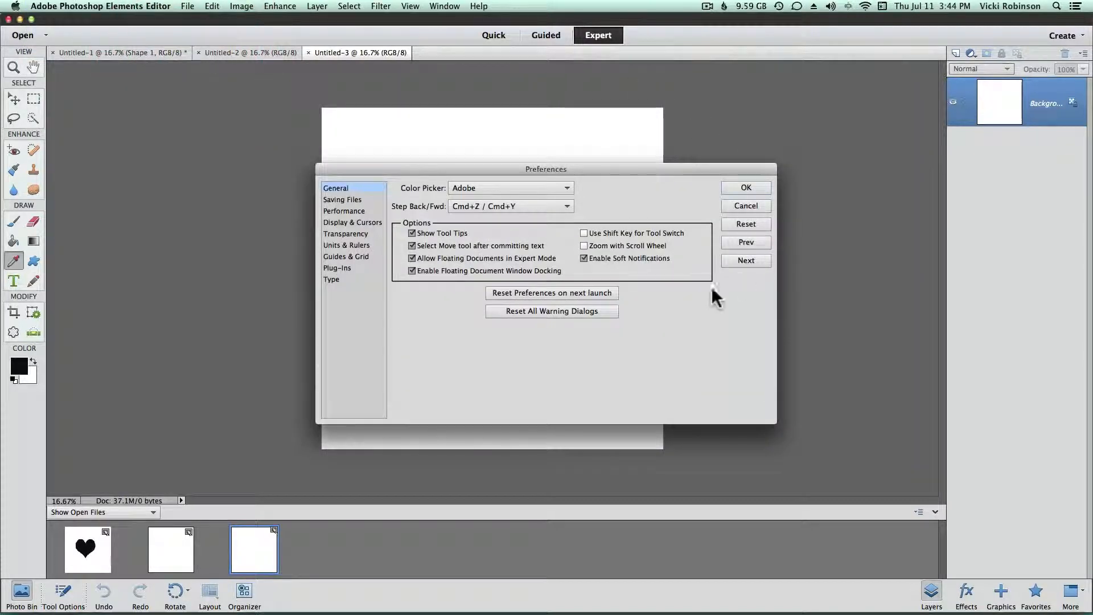
{"action": "left_click", "coordinate": [342, 200]}
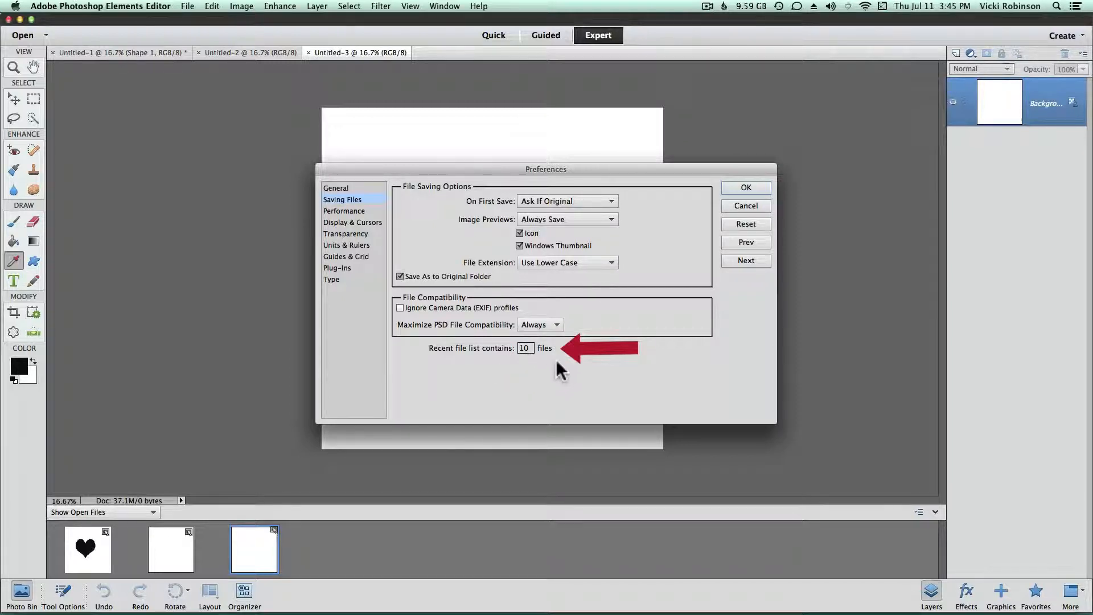
{"action": "left_click", "coordinate": [186, 7]}
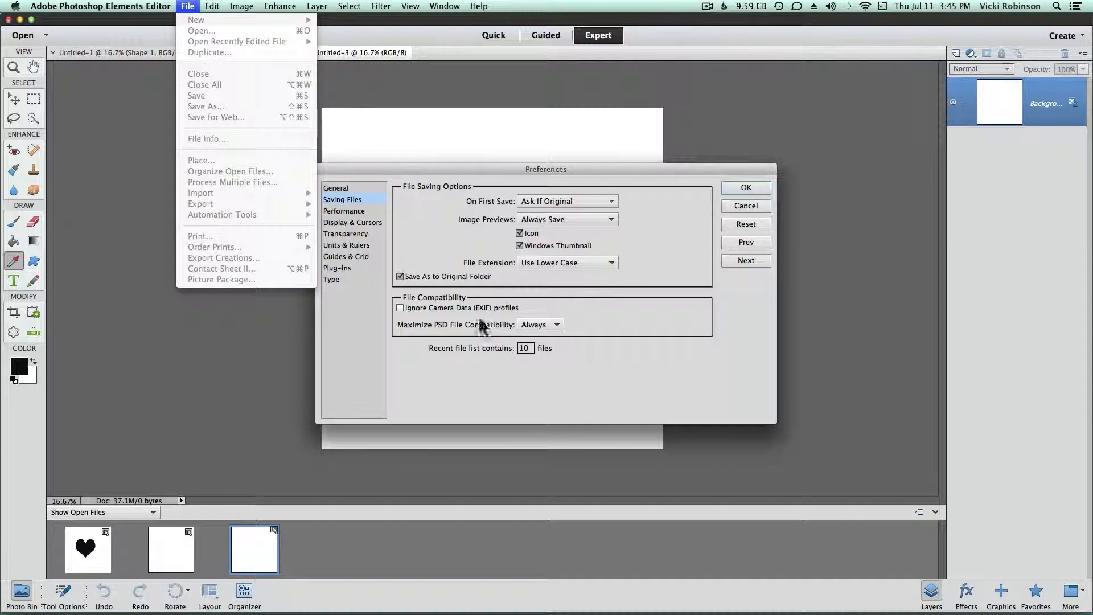
{"action": "left_click", "coordinate": [535, 354]}
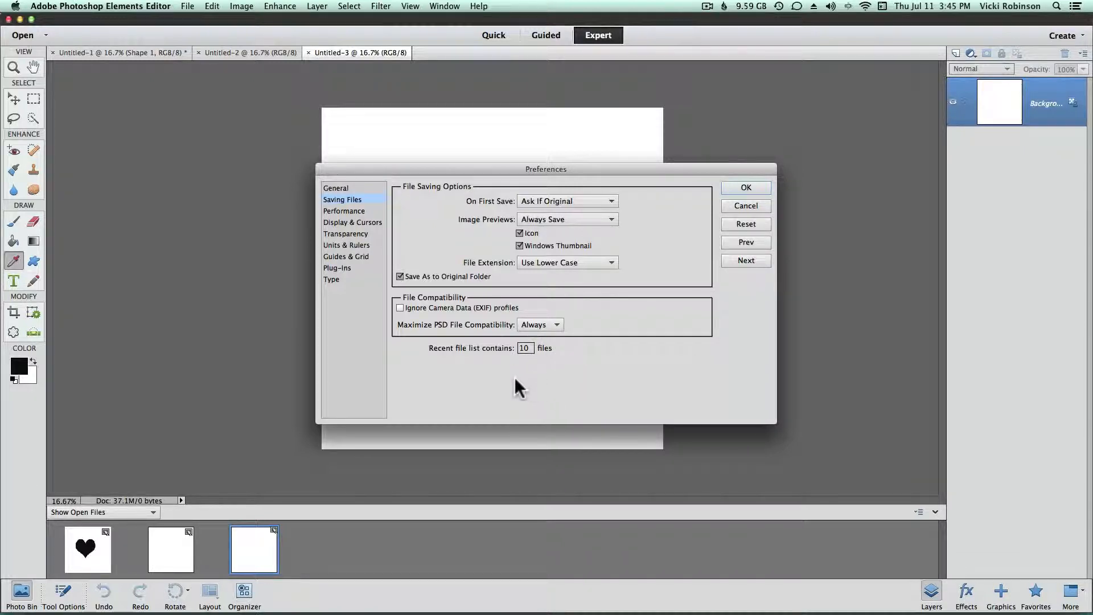
Raise the memory Photoshop Elements may use to 2258 MB (73%) in the Performance preferences.
{"action": "left_click", "coordinate": [348, 211]}
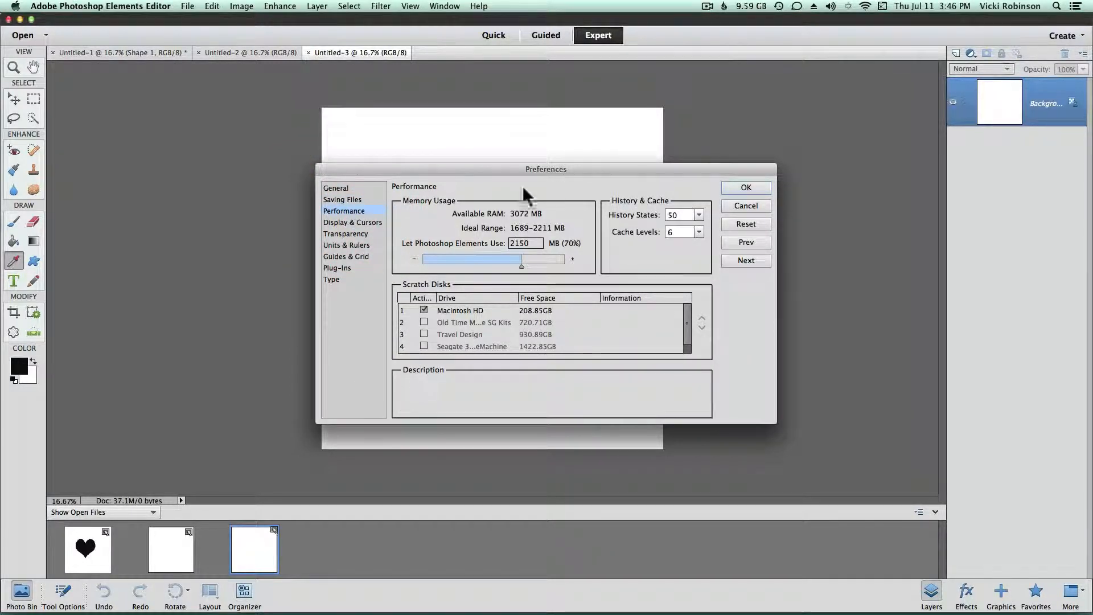
{"action": "mouse_move", "coordinate": [426, 197]}
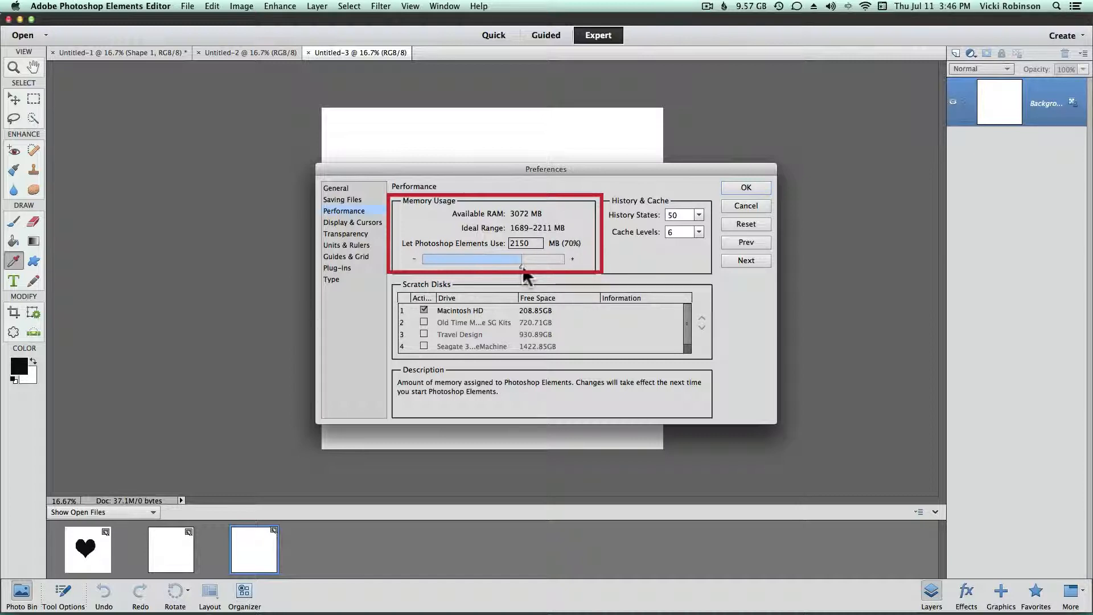
{"action": "left_click_drag", "start_coordinate": [522, 266], "coordinate": [527, 266]}
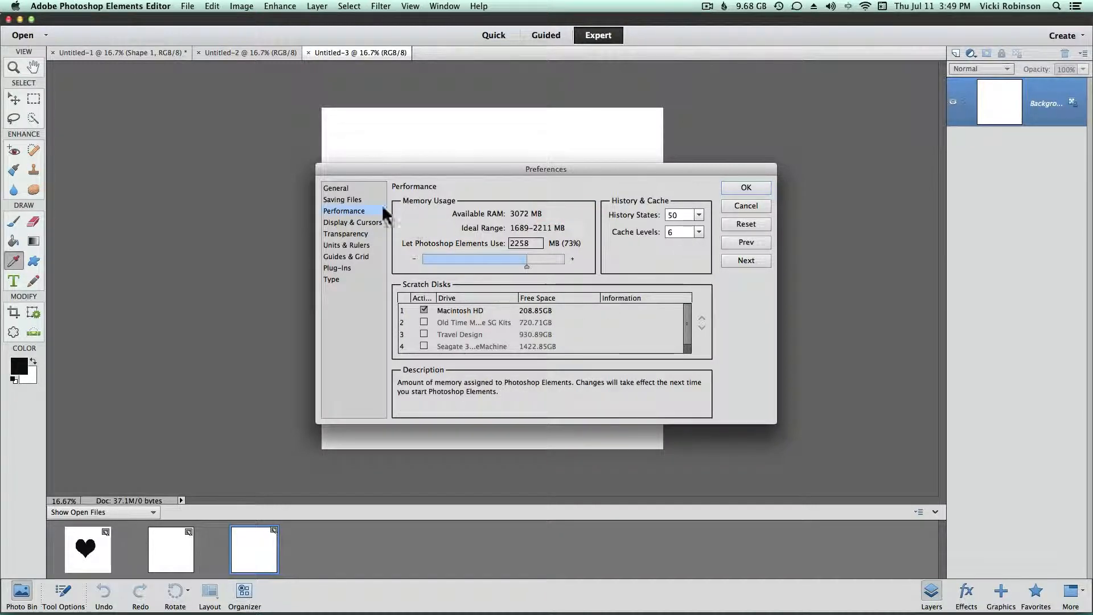
Set the painting cursors to Full Size Brush Tip and the other cursors to Precise in the Display & Cursors preferences.
{"action": "left_click", "coordinate": [338, 221]}
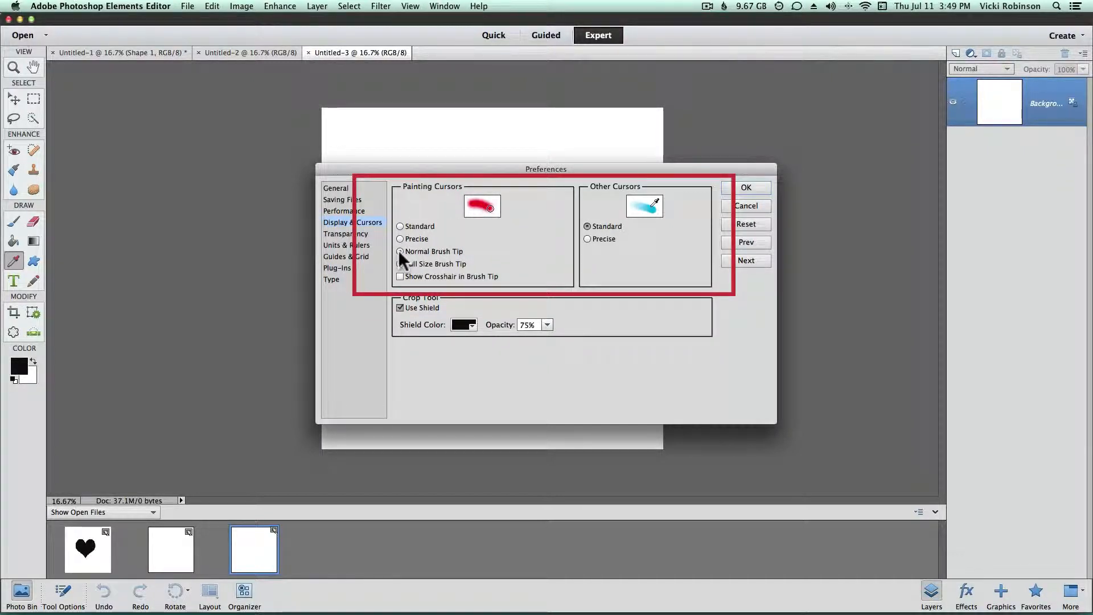
{"action": "left_click", "coordinate": [458, 250]}
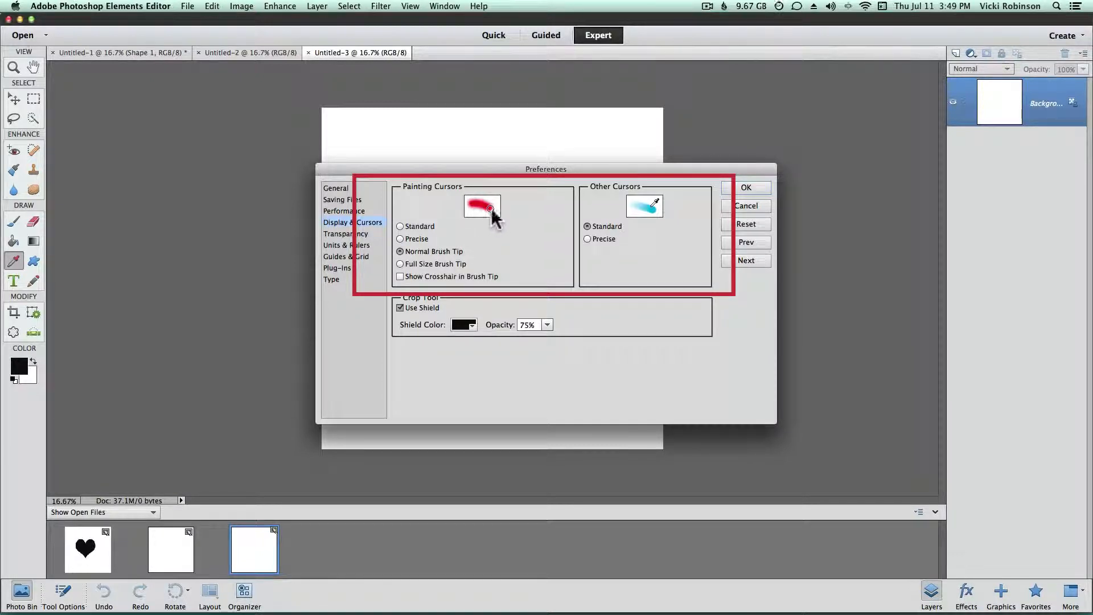
{"action": "left_click", "coordinate": [400, 263]}
{"action": "left_click", "coordinate": [587, 238]}
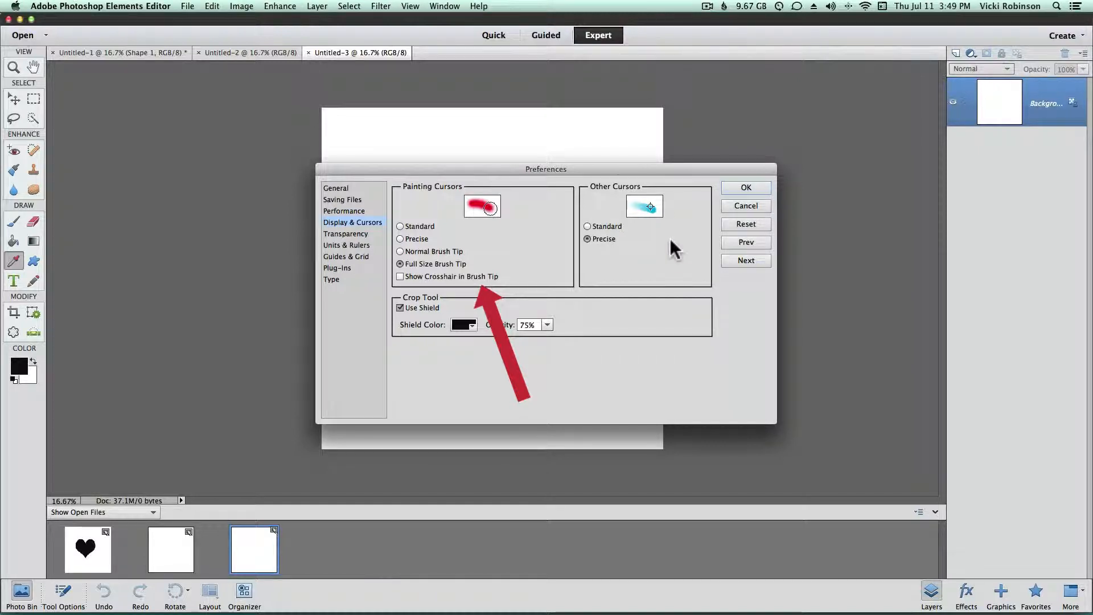
Review the Transparency, Units & Rulers and Guides & Grid preferences, including the available ruler units.
{"action": "left_click", "coordinate": [363, 235]}
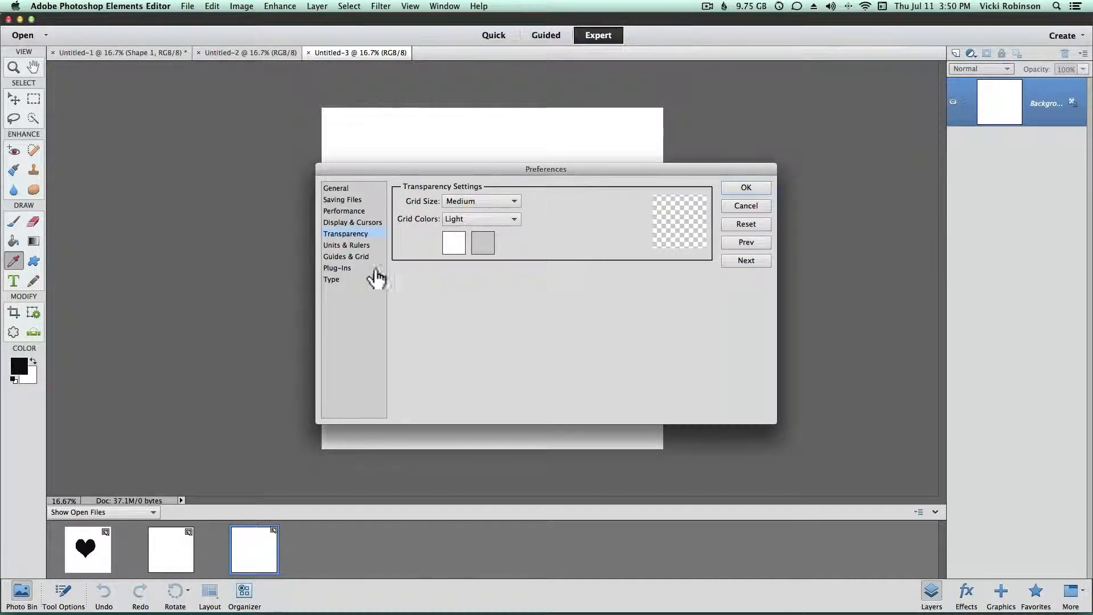
{"action": "left_click", "coordinate": [338, 245]}
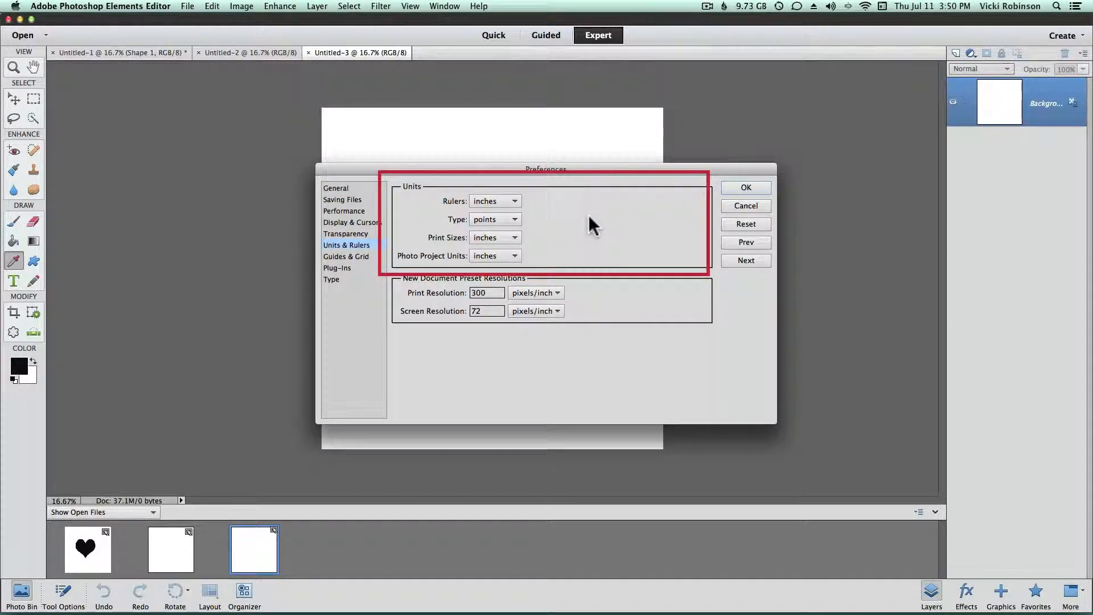
{"action": "left_click", "coordinate": [512, 200]}
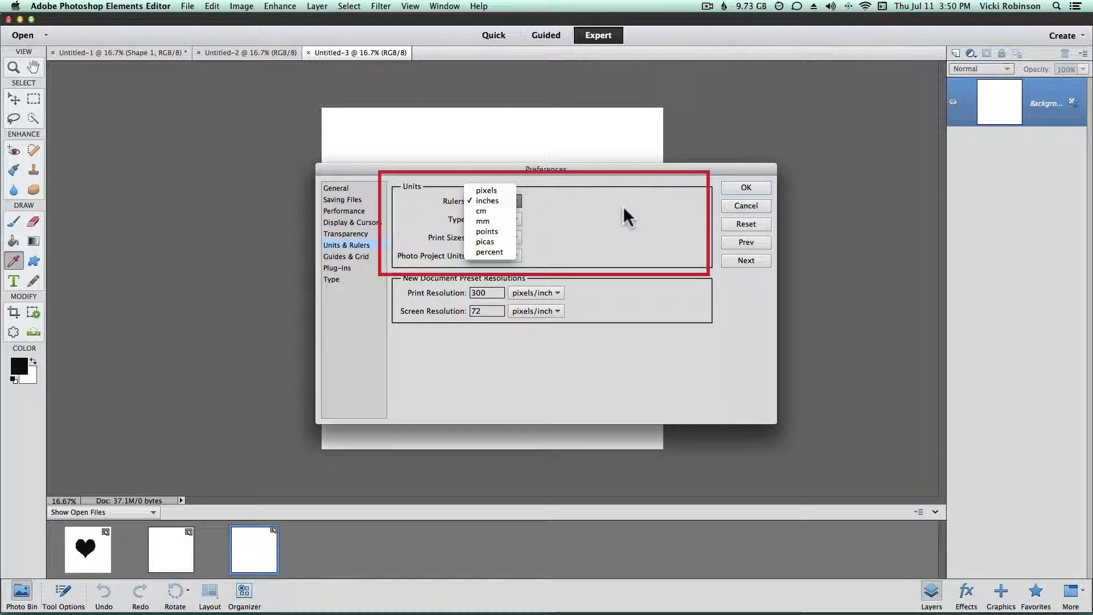
{"action": "left_click", "coordinate": [590, 197]}
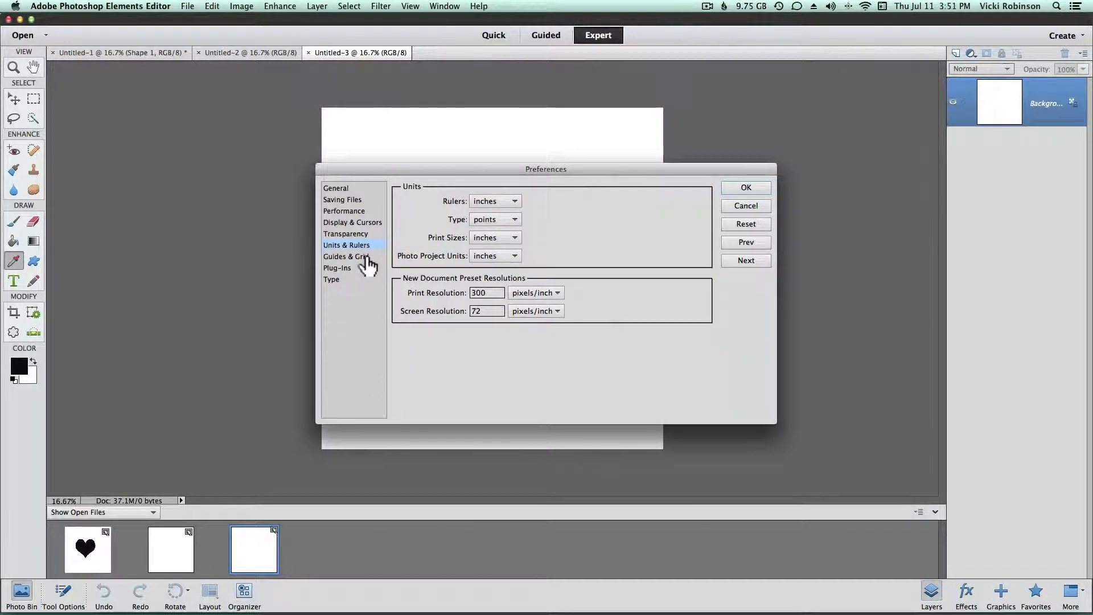
{"action": "left_click", "coordinate": [366, 257]}
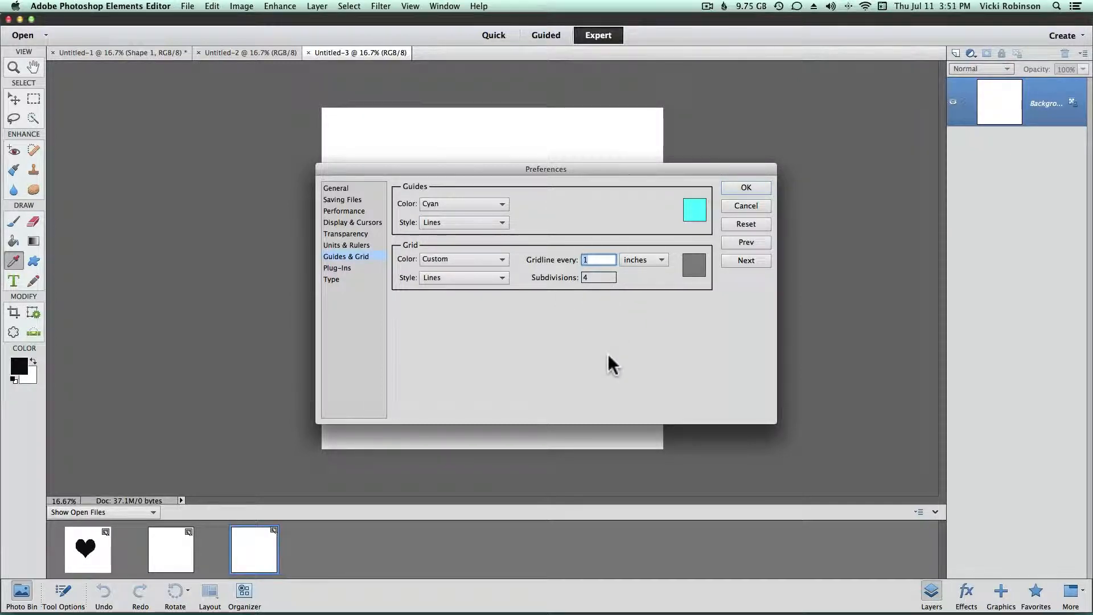
Set the font preview size to Extra Large in the Type preferences.
{"action": "left_click", "coordinate": [332, 280]}
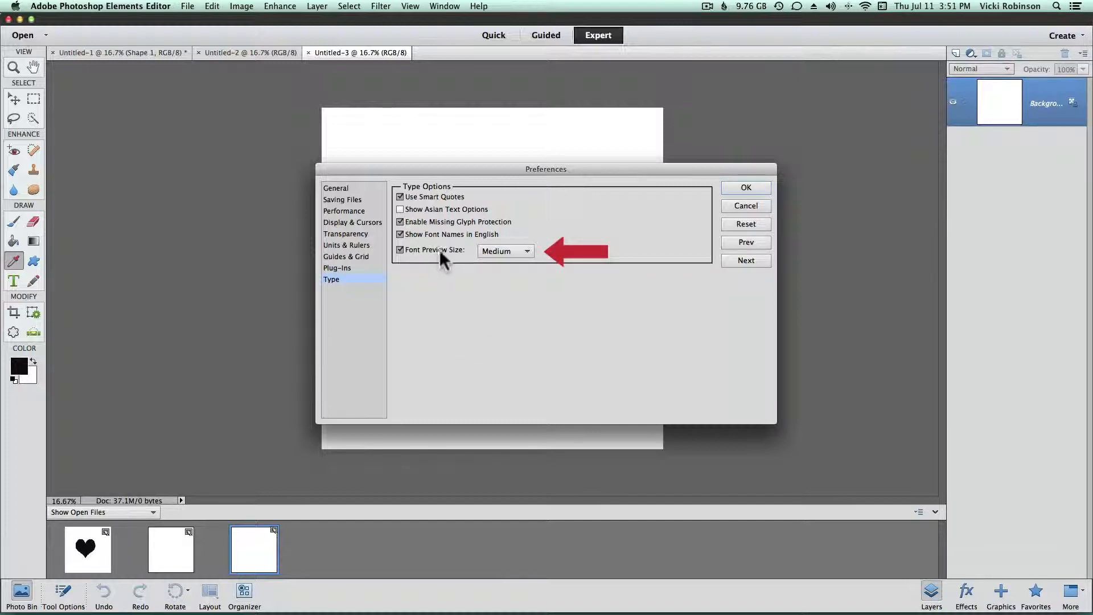
{"action": "mouse_move", "coordinate": [442, 249]}
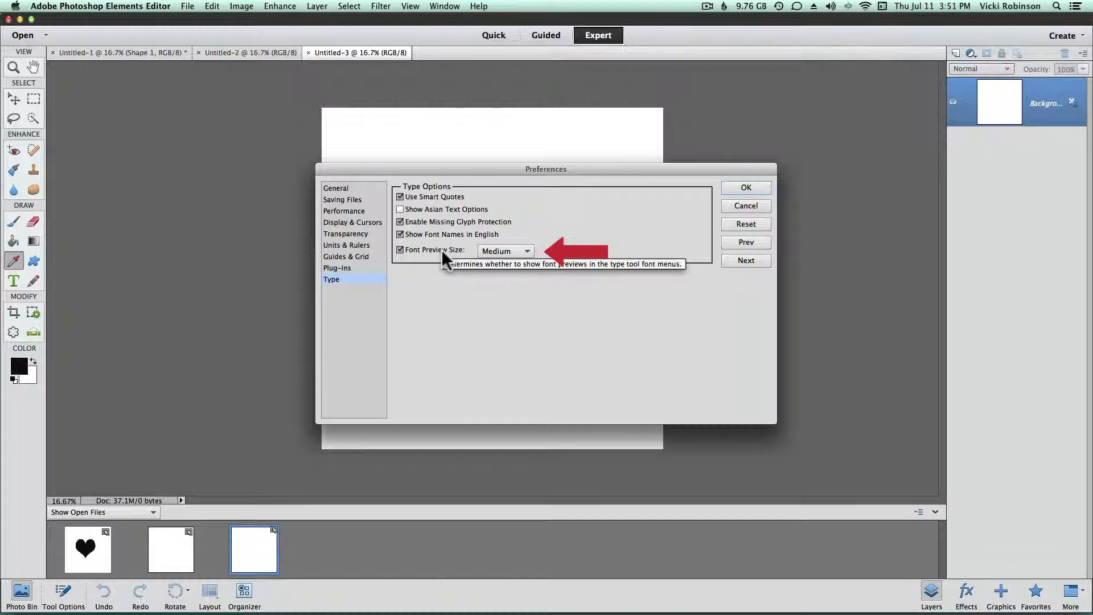
{"action": "left_click", "coordinate": [529, 251]}
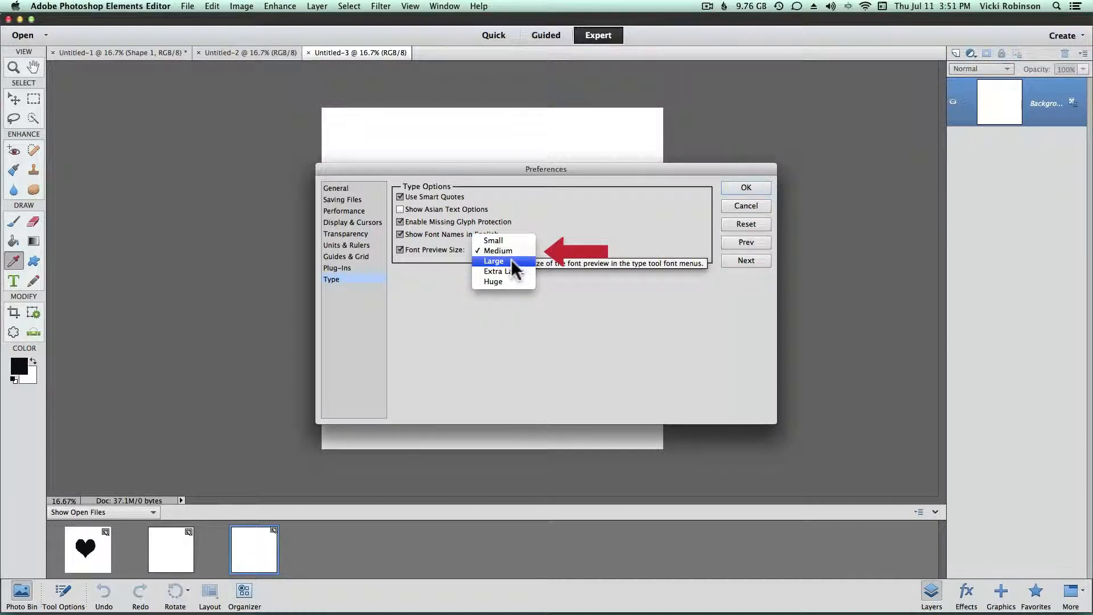
{"action": "left_click", "coordinate": [512, 262]}
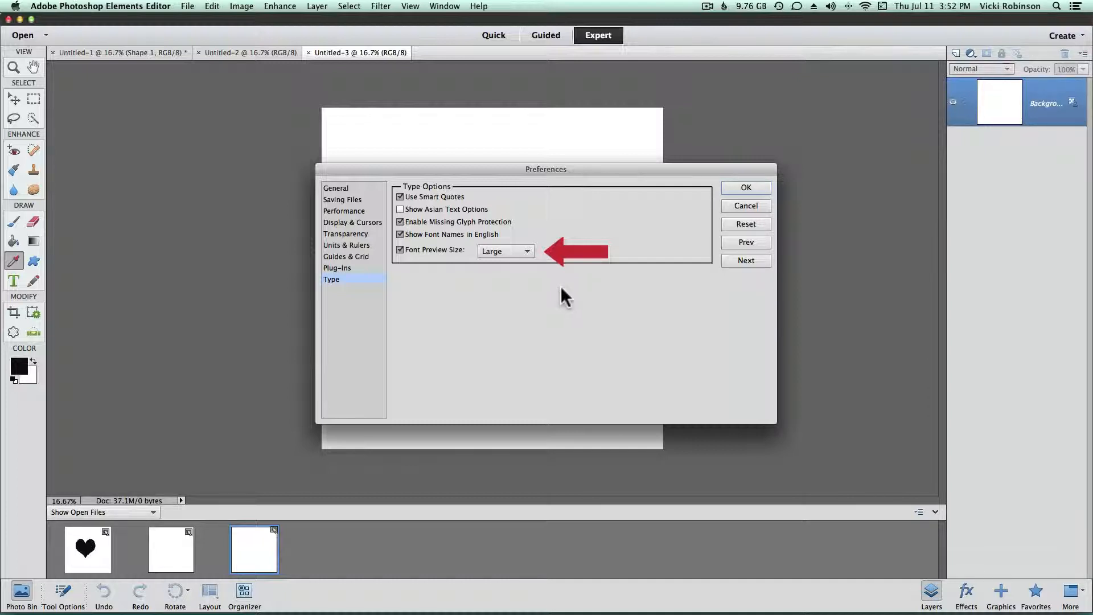
{"action": "left_click", "coordinate": [528, 251]}
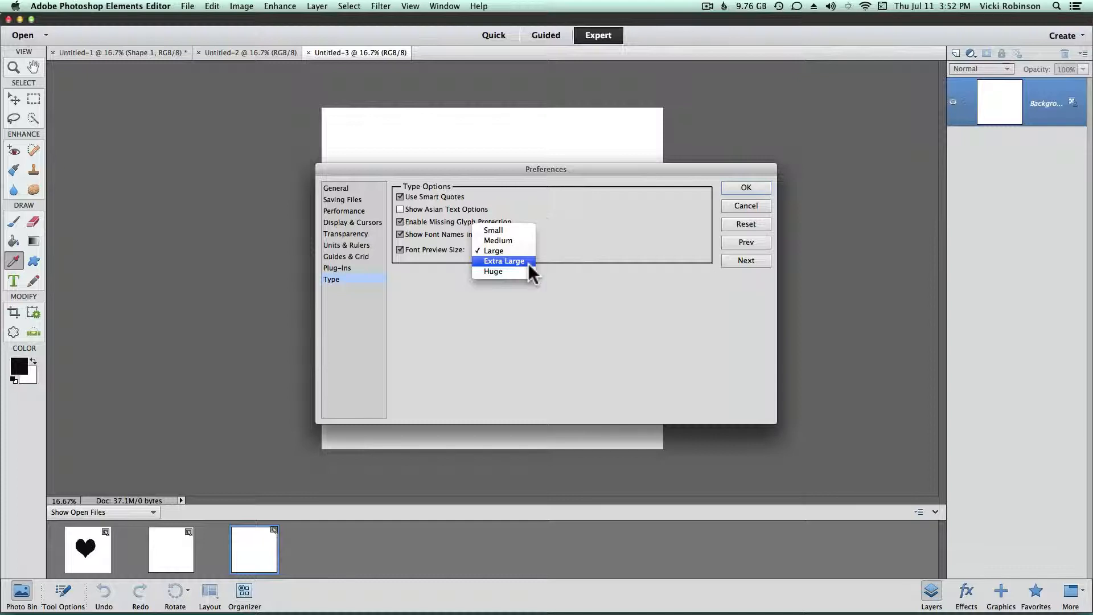
{"action": "left_click", "coordinate": [527, 262]}
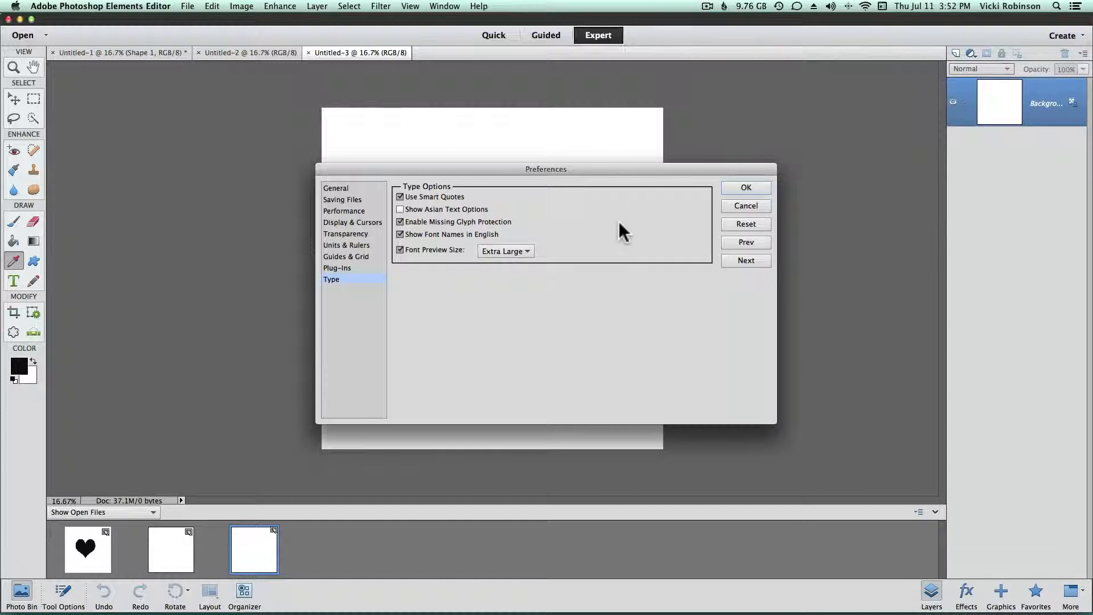
Schedule a reset of all preferences for the next launch from the General preferences.
{"action": "left_click", "coordinate": [334, 190]}
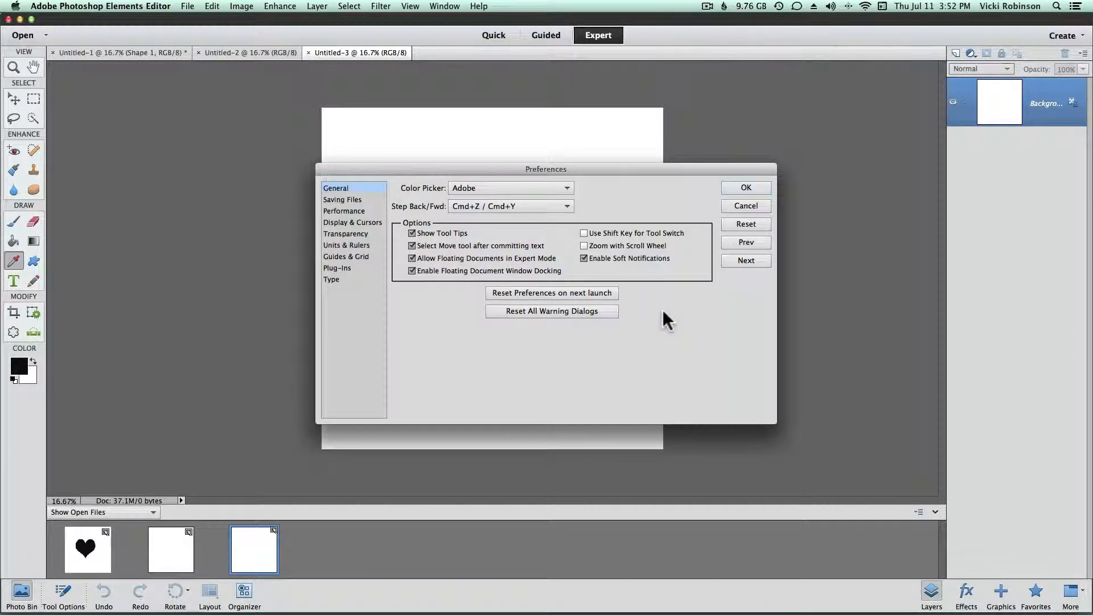
{"action": "left_click", "coordinate": [597, 290]}
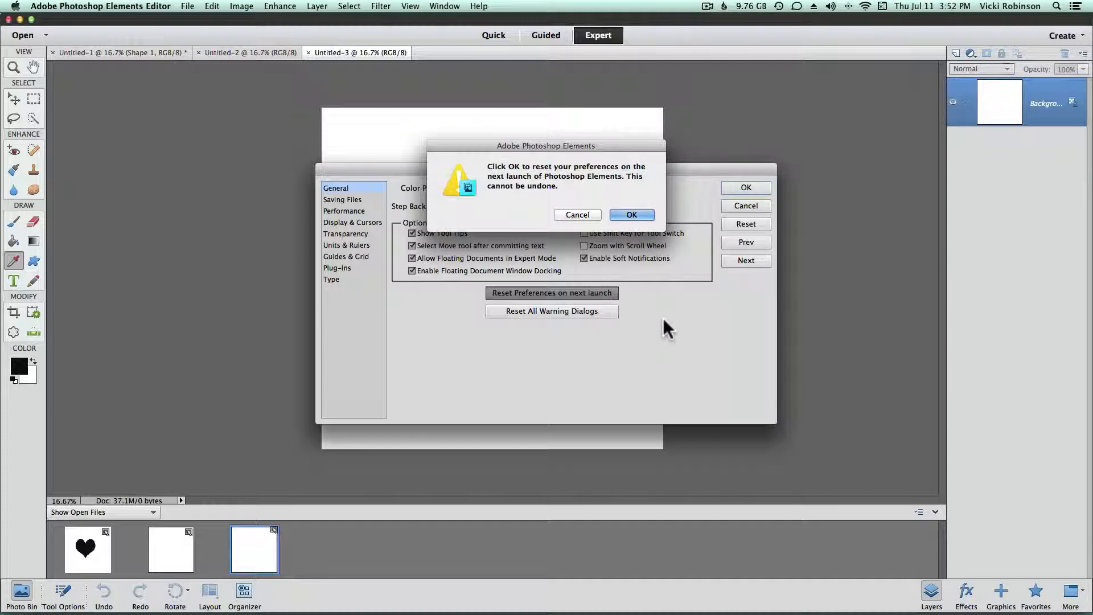
{"action": "left_click", "coordinate": [632, 214]}
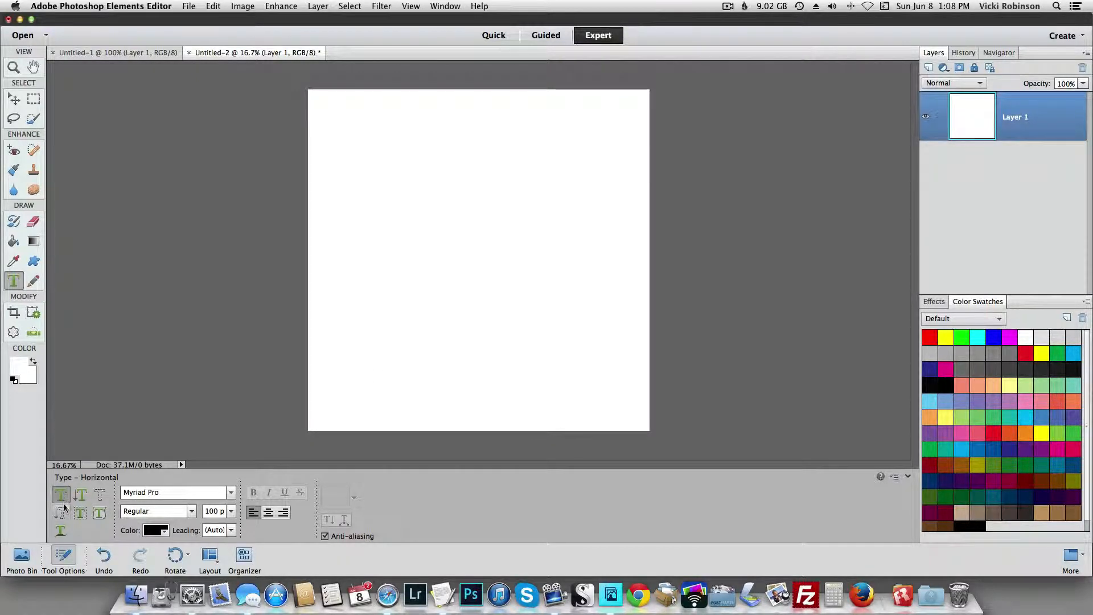
Cycle through the Type tool variants to Text on Custom Path, and switch to the regular Brush tool.
{"action": "key", "text": "t"}
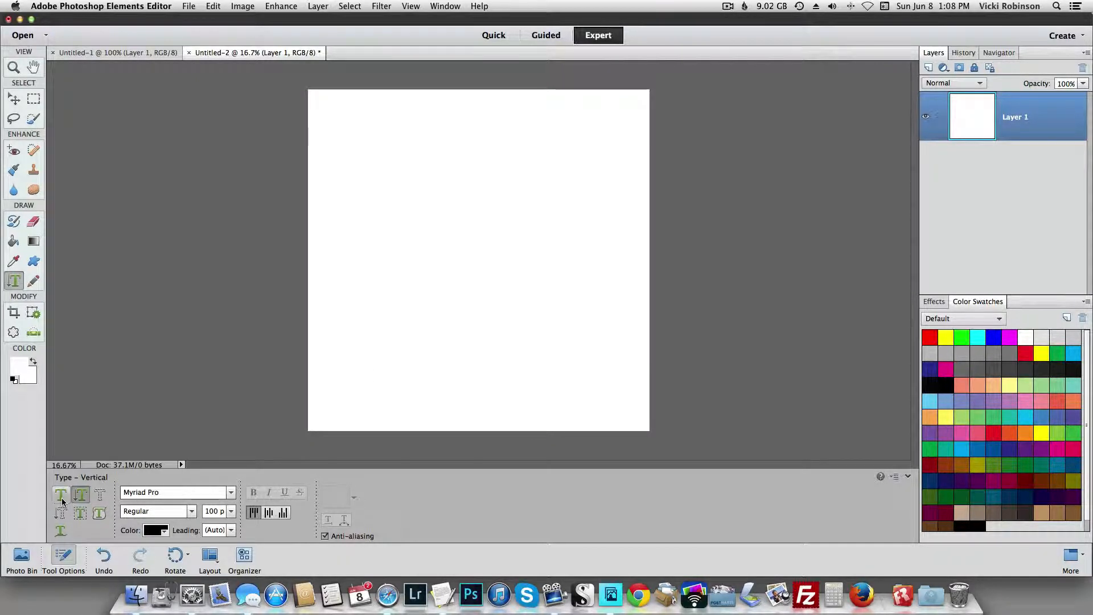
{"action": "key", "text": "t"}
{"action": "key", "text": "t"}
{"action": "key", "text": "t"}
{"action": "key", "text": "t"}
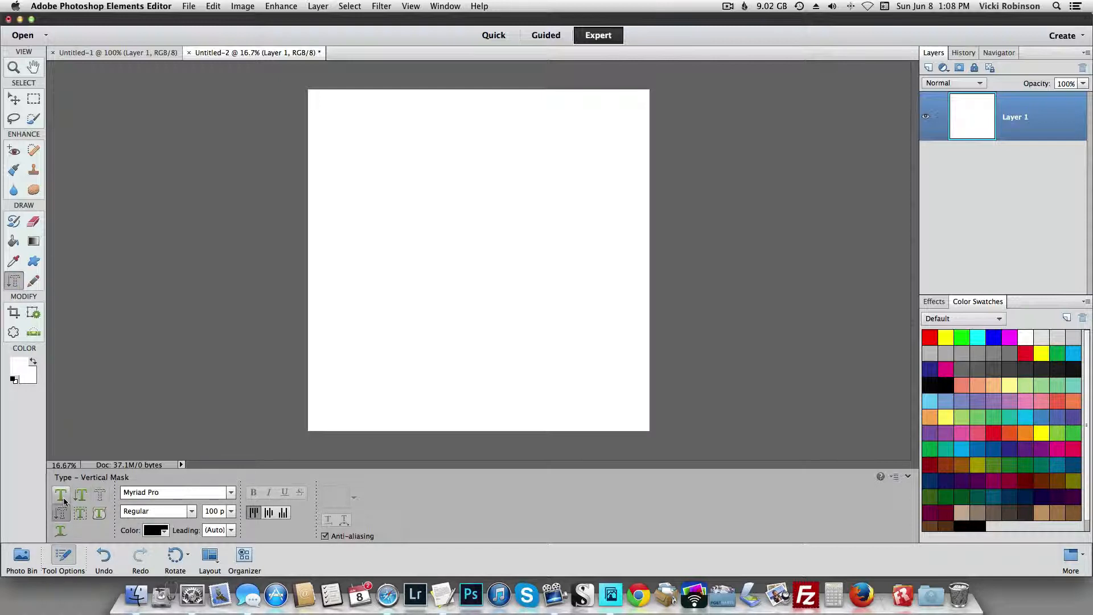
{"action": "key", "text": "t"}
{"action": "key", "text": "t"}
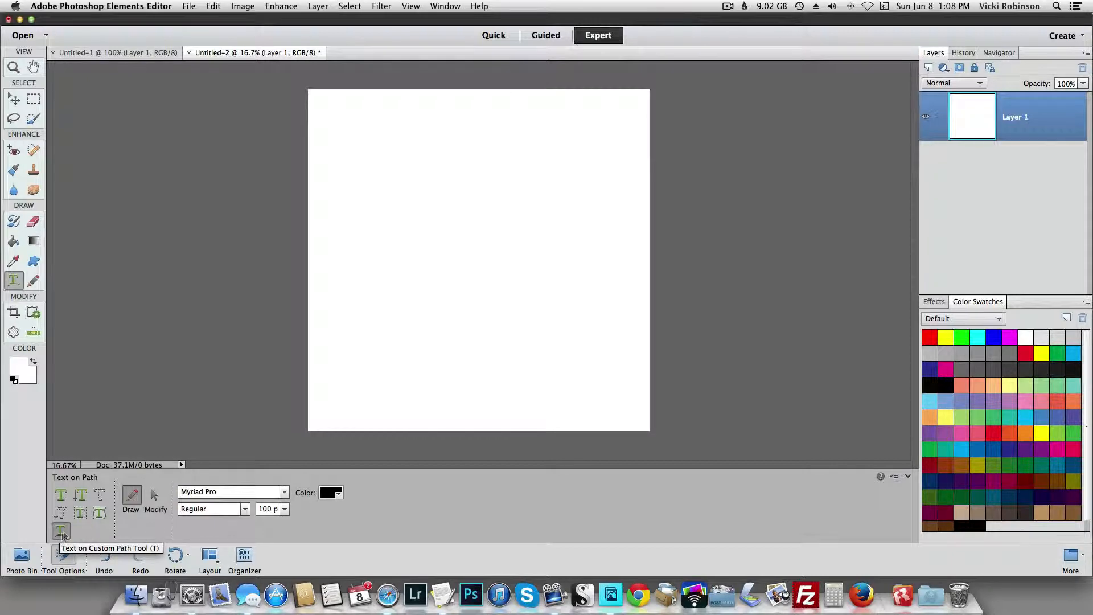
{"action": "key", "text": "b"}
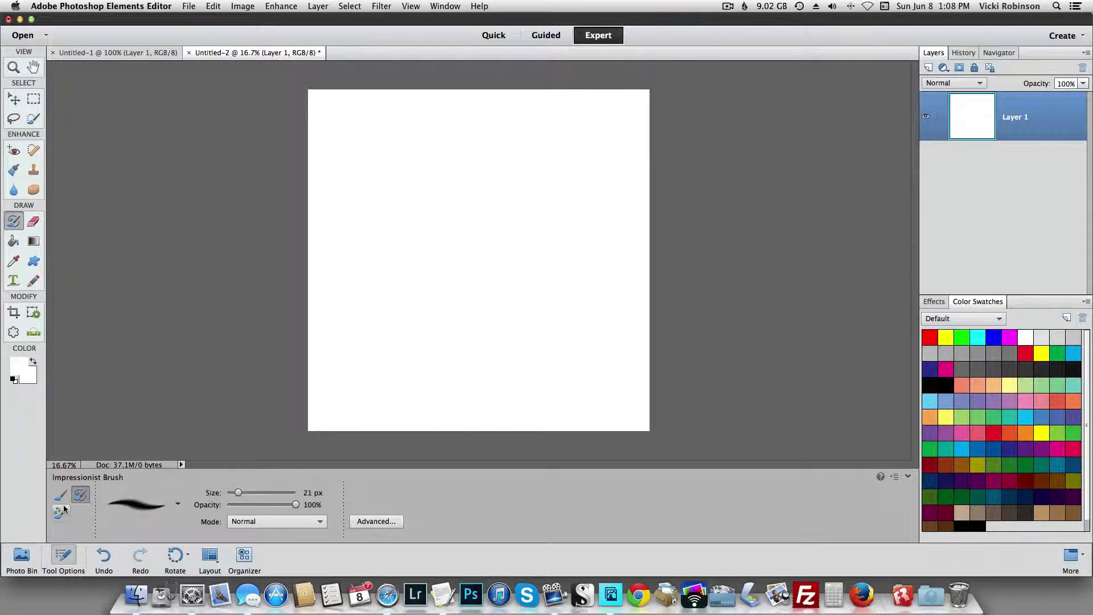
{"action": "left_click", "coordinate": [60, 494]}
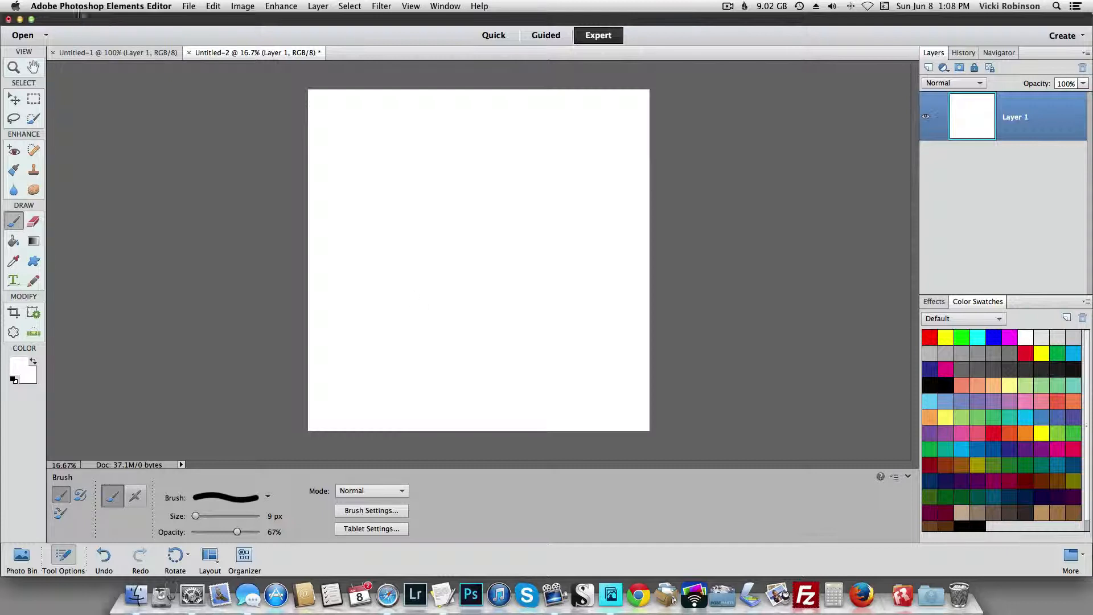
Enable Use Shift Key for Tool Switch in the General preferences.
{"action": "left_click", "coordinate": [80, 6]}
{"action": "mouse_move", "coordinate": [131, 52]}
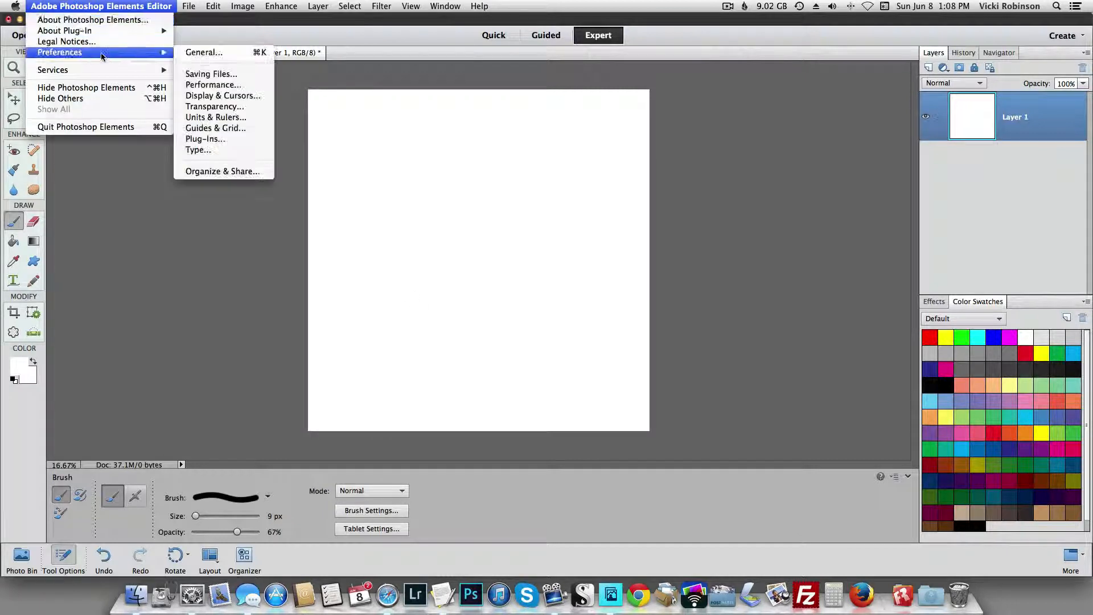
{"action": "left_click", "coordinate": [196, 54]}
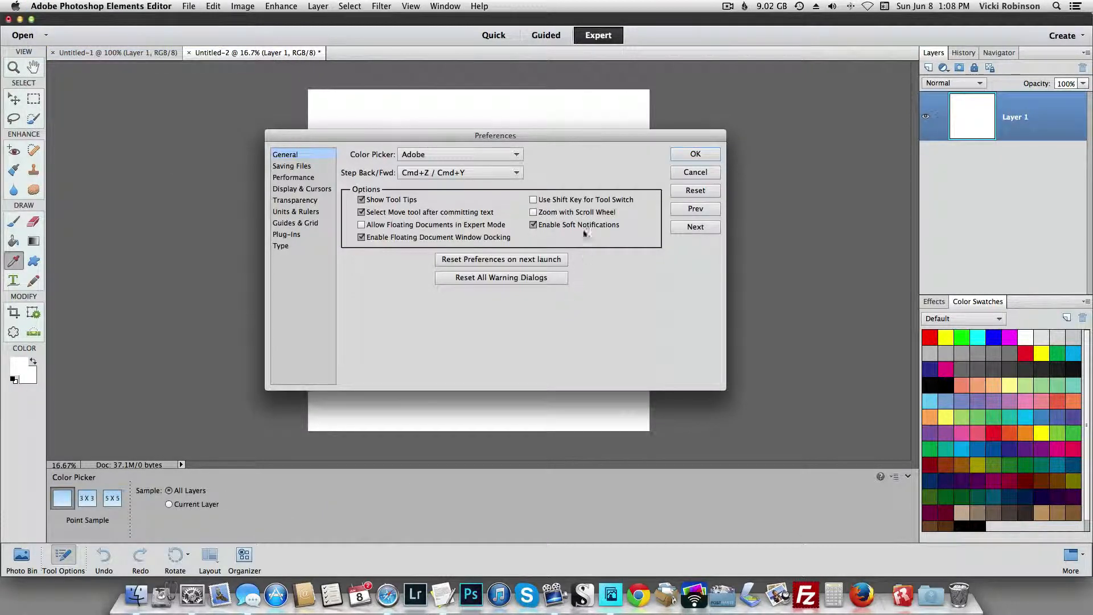
{"action": "left_click", "coordinate": [534, 200]}
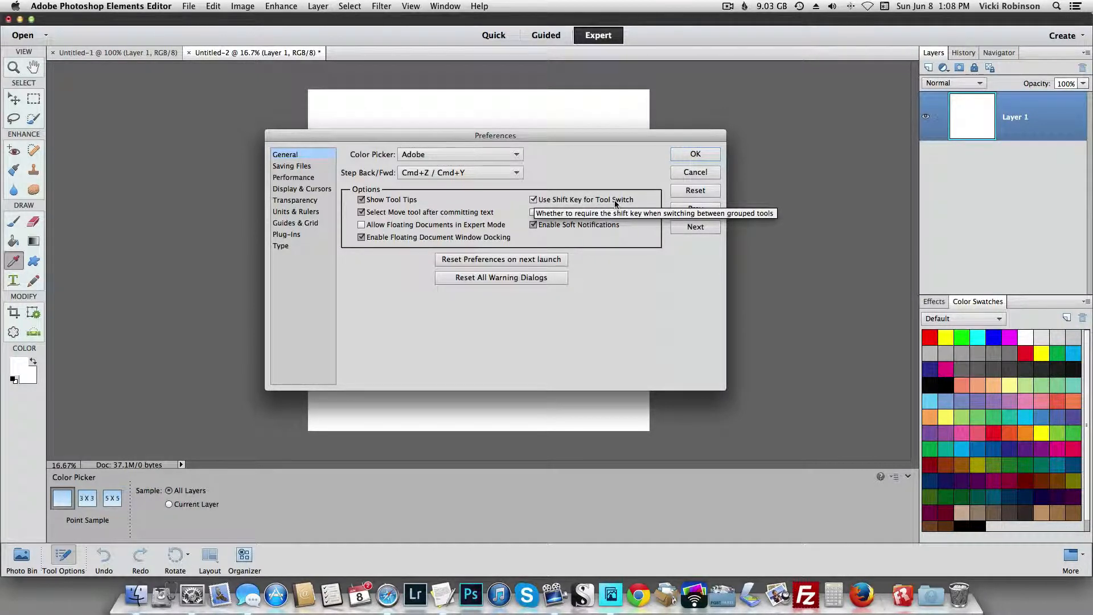
{"action": "left_click", "coordinate": [692, 155]}
Activate the Brush tool, and cycle through the Type tool variants from Text on Path to Text on Selection.
{"action": "key", "text": "b"}
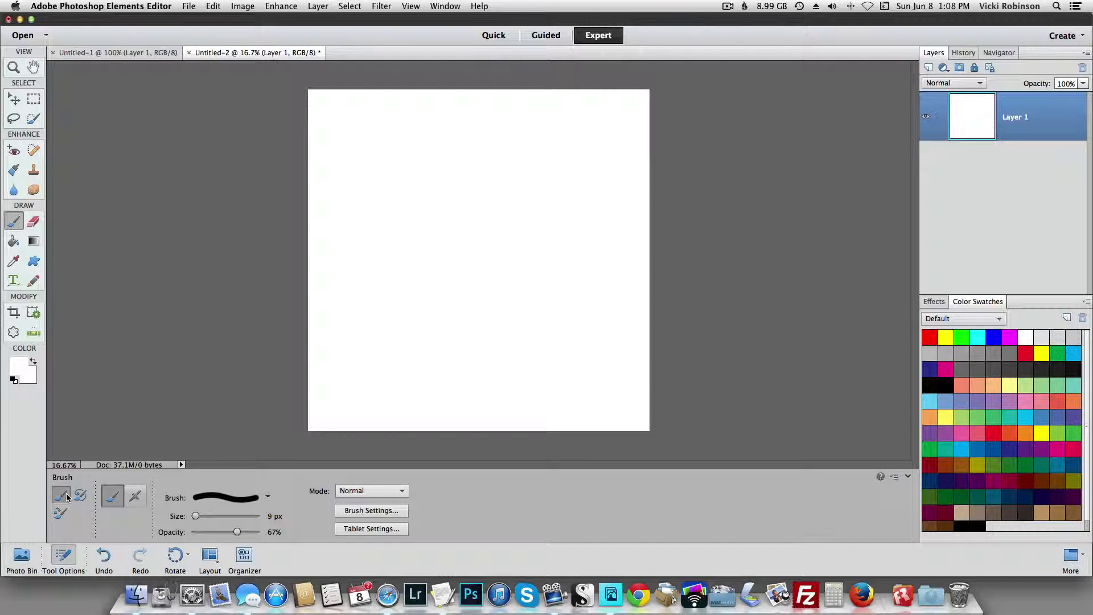
{"action": "key", "text": "t"}
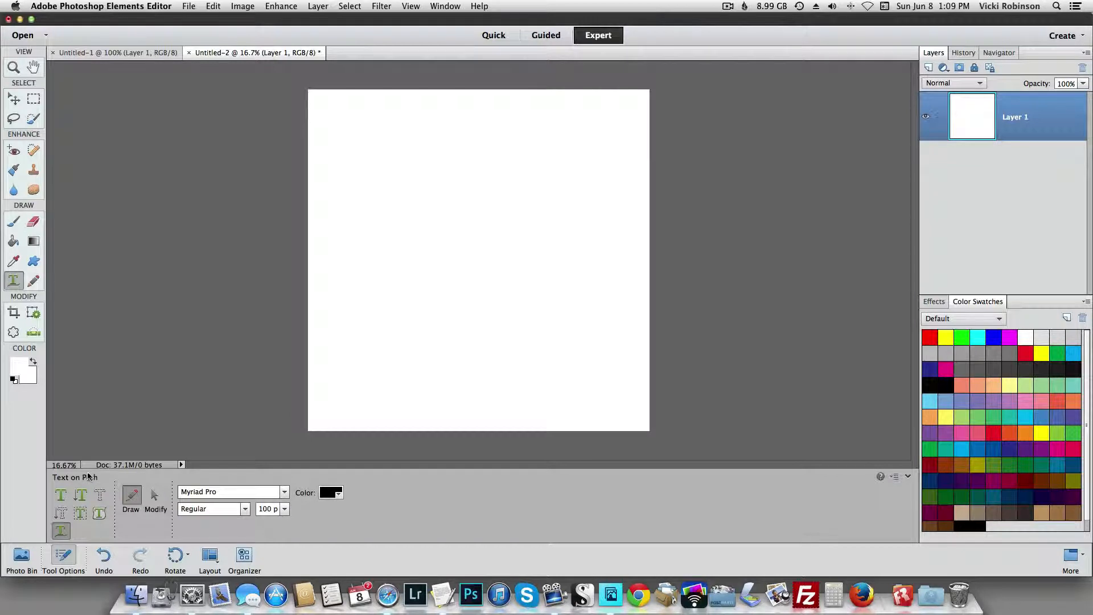
{"action": "key", "text": "t"}
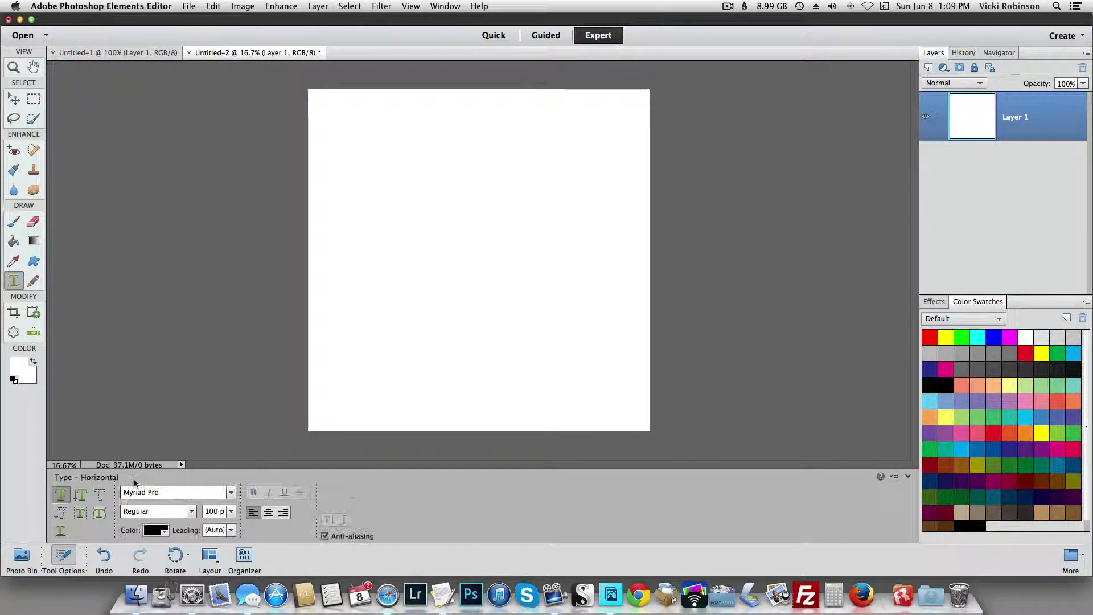
{"action": "key", "text": "t"}
{"action": "key", "text": "t"}
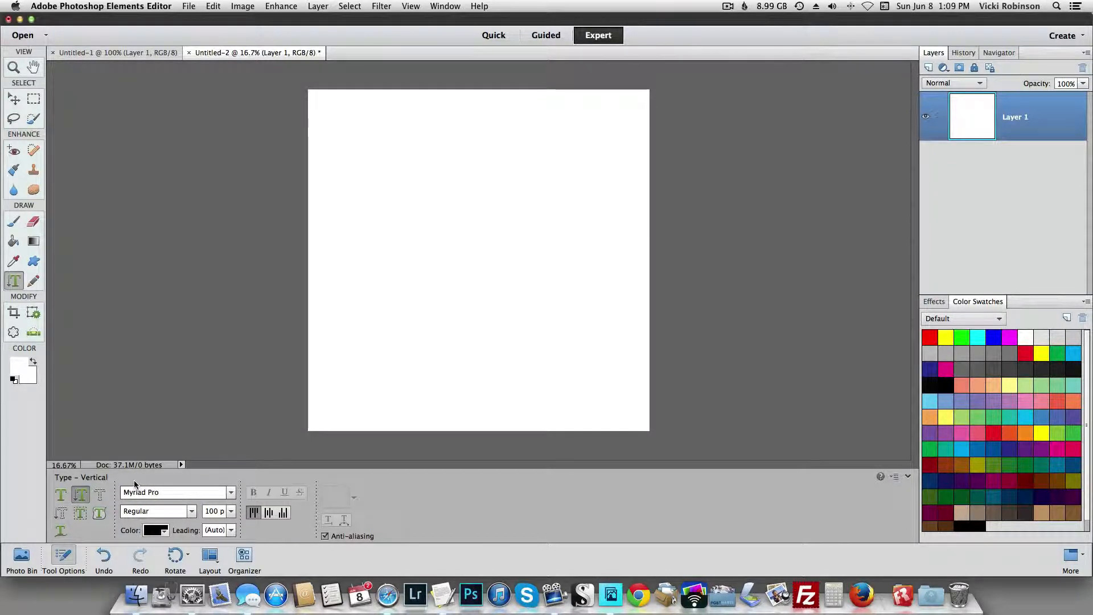
{"action": "key", "text": "t"}
{"action": "key", "text": "t"}
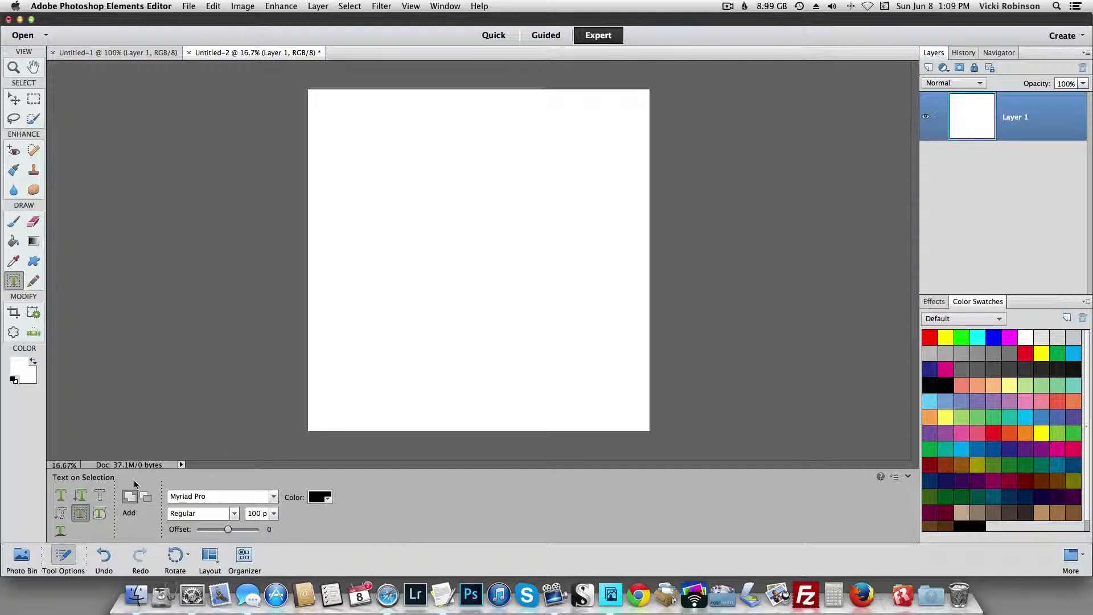